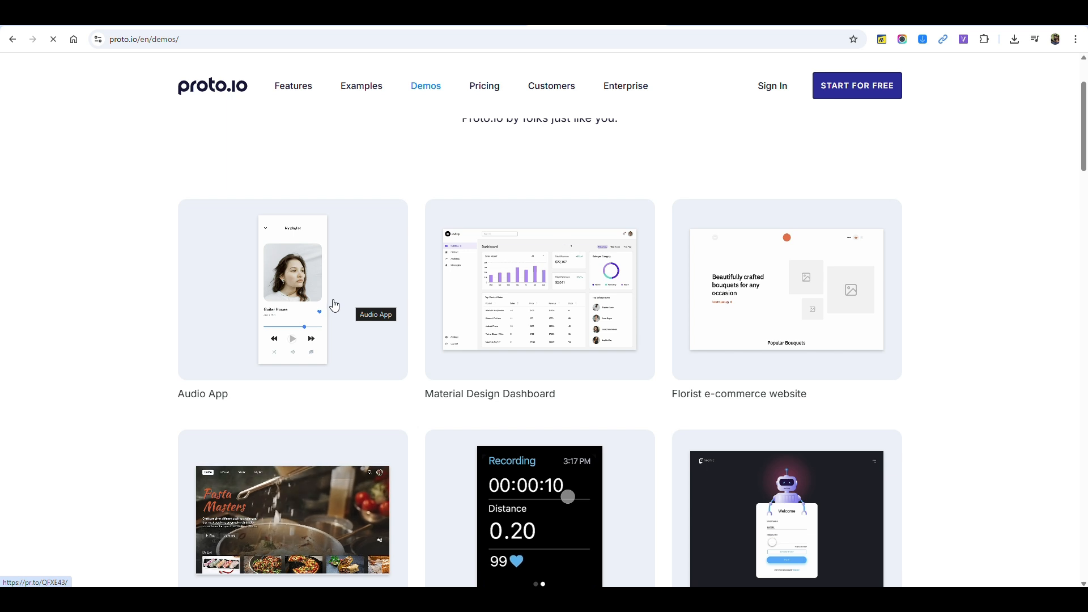
Step: Look through the prototype examples in the Proto.io demo gallery
scroll(340, 311, "down", 2)
scroll(342, 316, "up", 1)
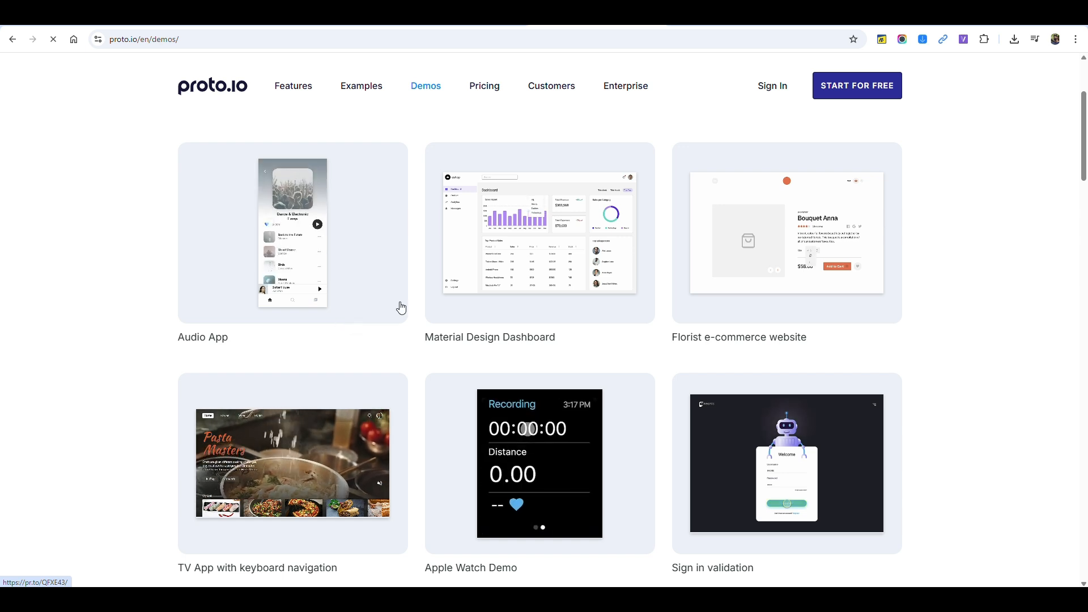
scroll(802, 267, "down", 3)
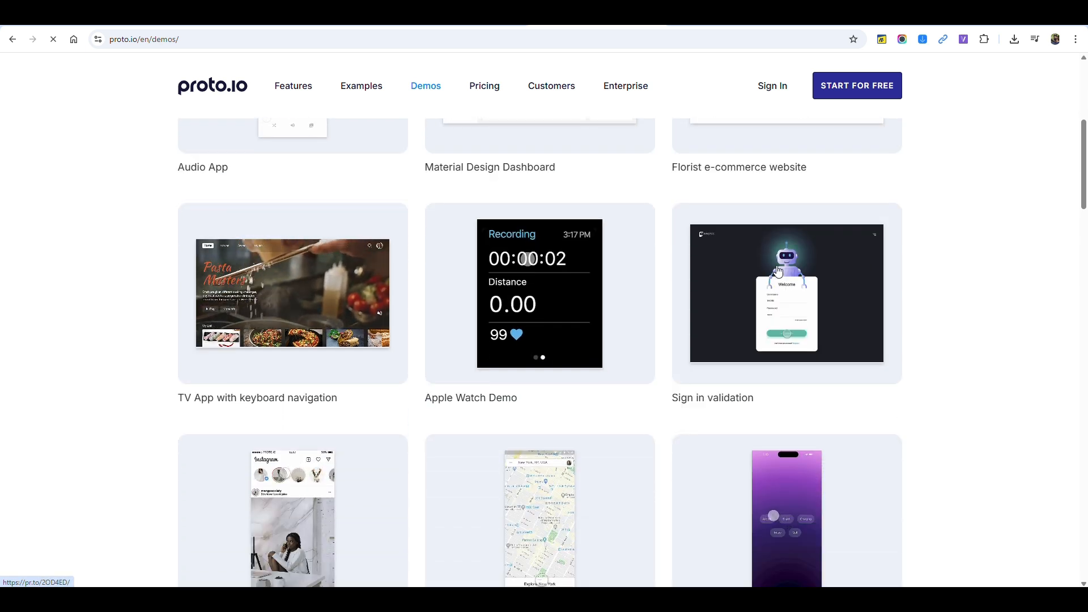
Step: Switch to Figma and draw a square frame about 457 × 457 on an empty part of the Extra page
left_click(560, 600)
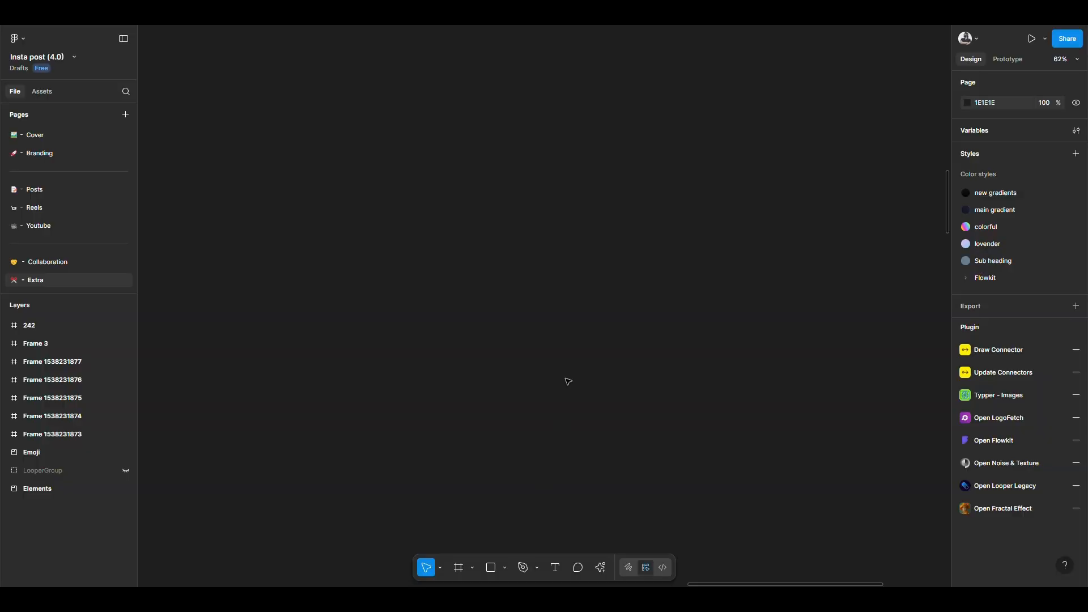
key("f")
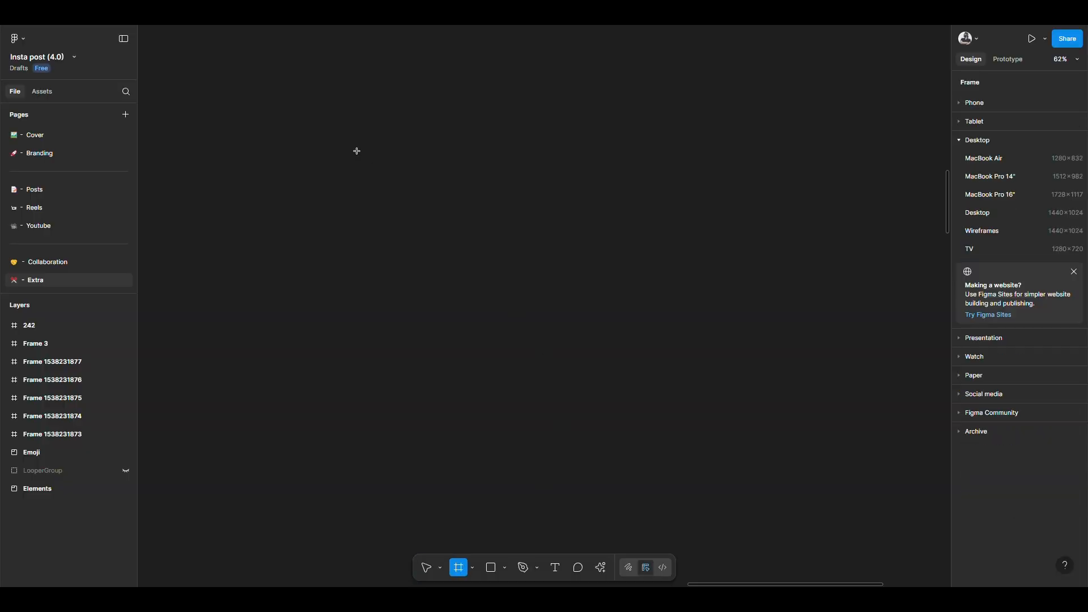
left_click_drag(357, 151, 517, 311)
scroll(386, 202, "up", 4)
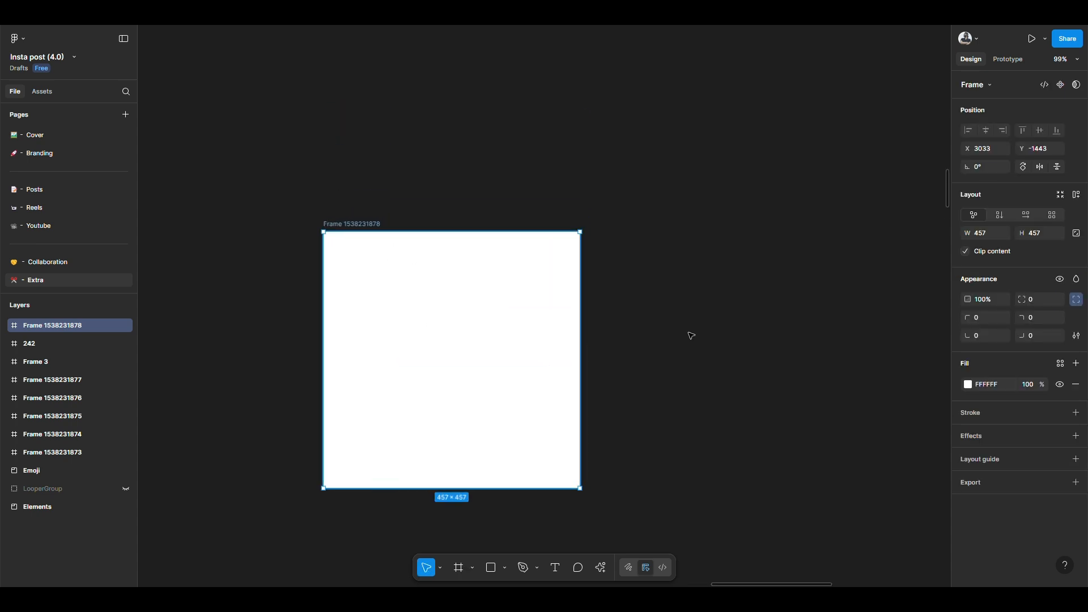
left_click(691, 335)
left_click(520, 297)
left_click(668, 314)
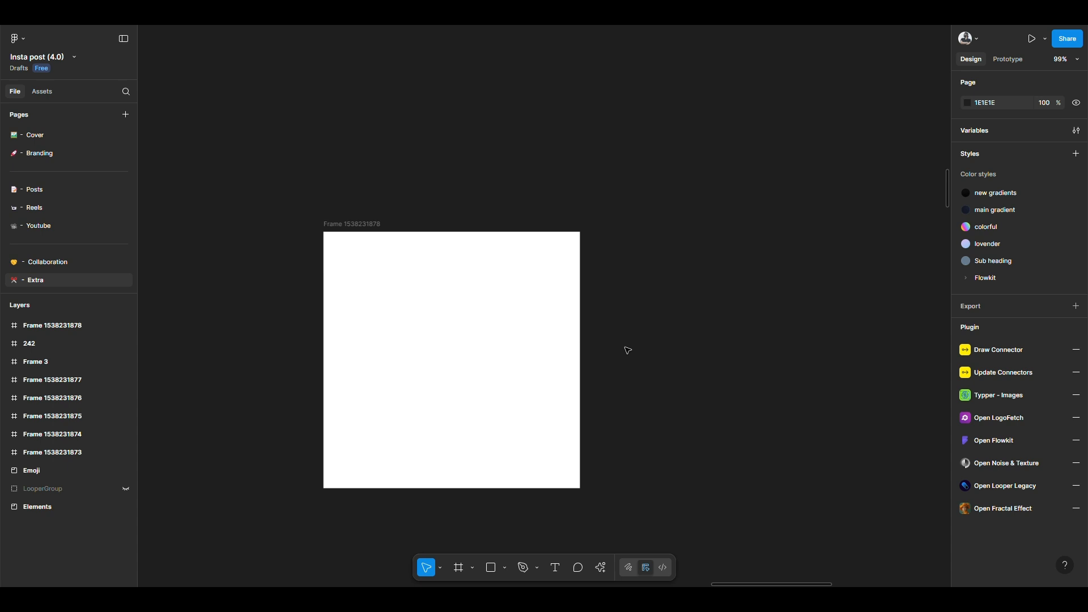
Step: Place a 100 × 100 rectangle in the white frame and centre it horizontally and vertically
left_click(500, 331)
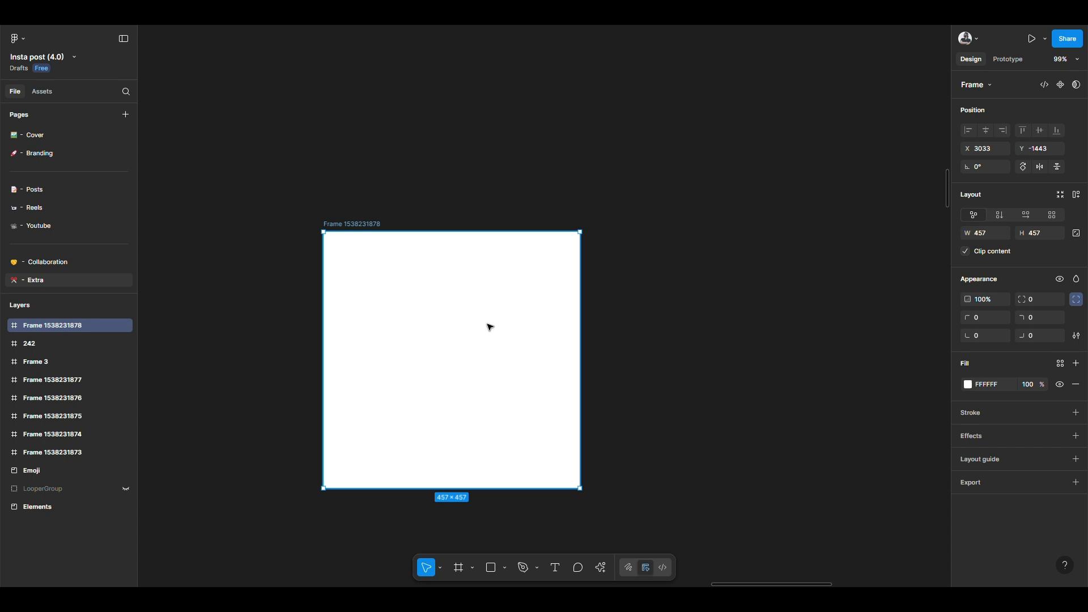
key("r")
left_click(413, 314)
key("alt+h")
key("alt+v")
scroll(444, 364, "up", 5)
left_click_drag(439, 379, 427, 327)
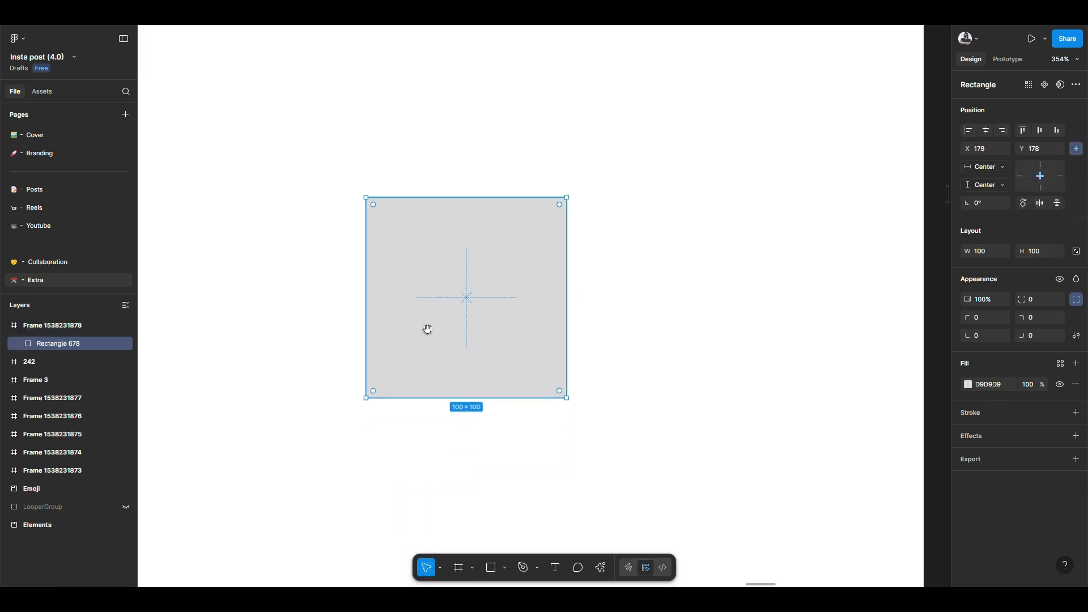
Step: Round the rectangle's corners to a radius of 24 and widen it symmetrically to 150
left_click_drag(373, 204, 413, 243)
left_click(622, 311)
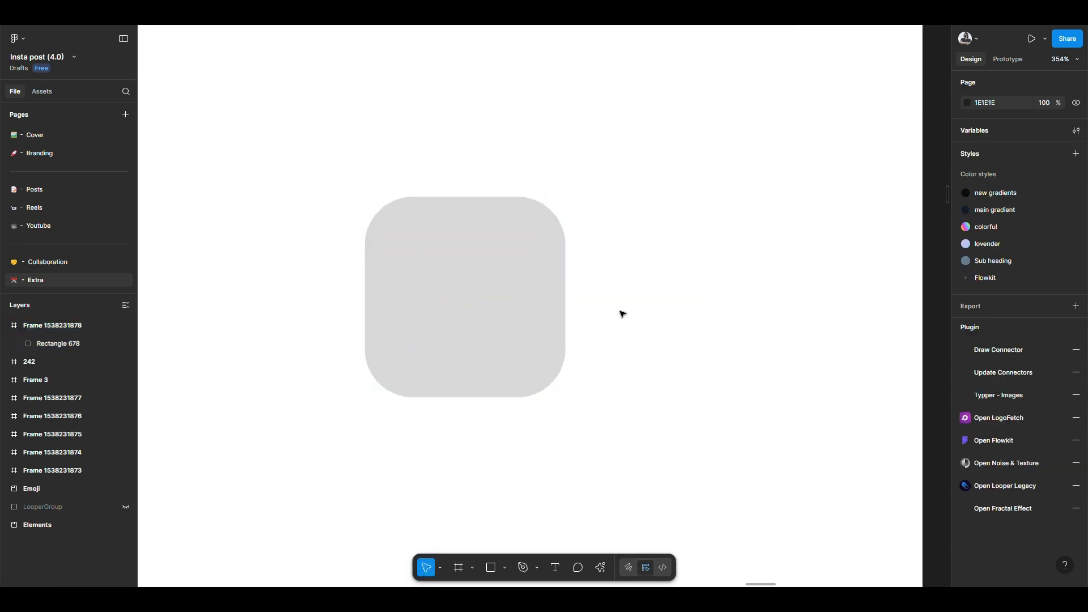
left_click(521, 302)
left_click_drag(564, 301, 614, 297)
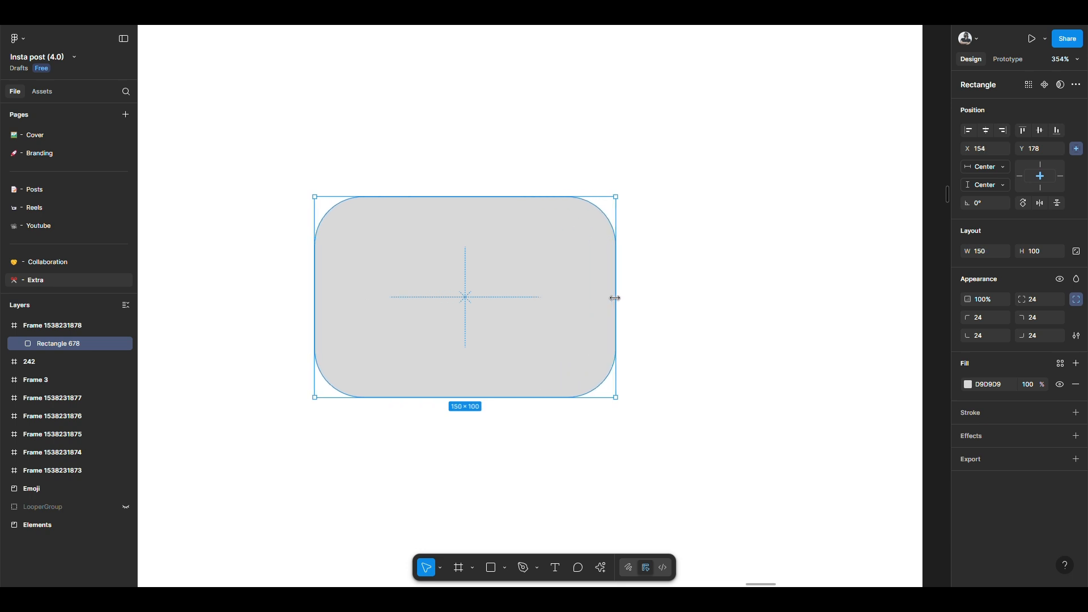
Step: Add the text "Send" and place it at the centre of the rounded rectangle
key("t")
left_click(478, 300)
type("Send")
key("Escape")
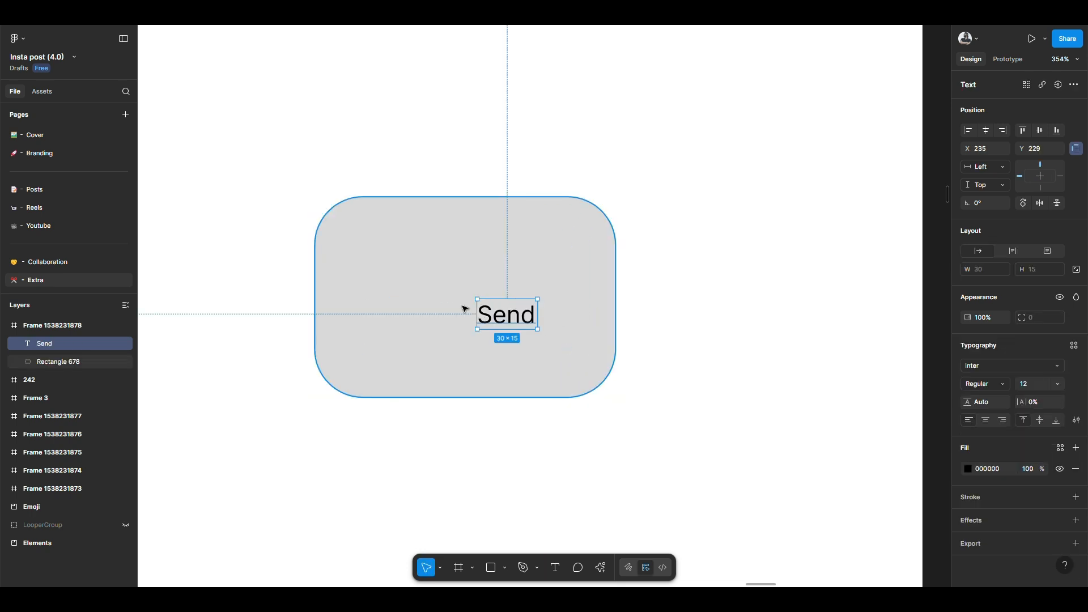
left_click(455, 289, "shift")
left_click(465, 297)
Step: Set the Send label's font to Integral CF and recentre it on the rectangle
left_click(1023, 374)
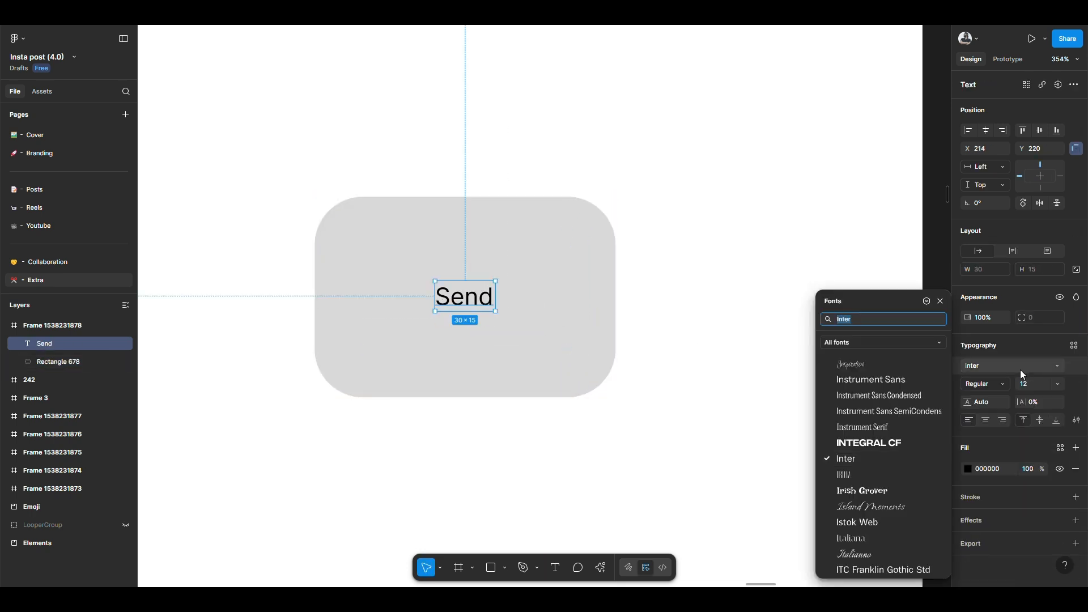
key("Up")
key("Return")
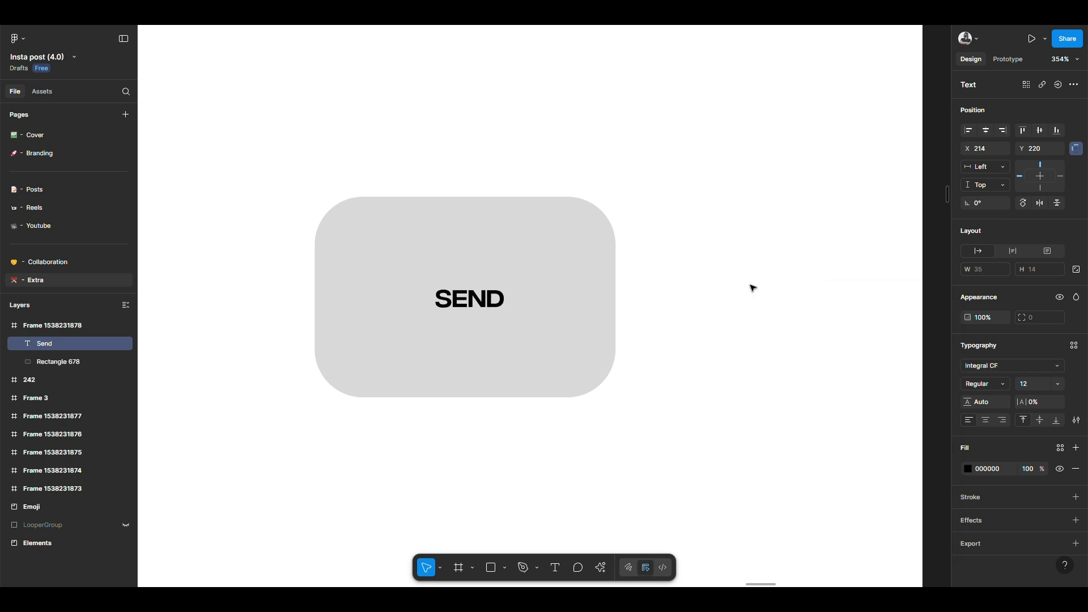
left_click(529, 272, "shift")
key("alt+h")
key("alt+v")
left_click(472, 299)
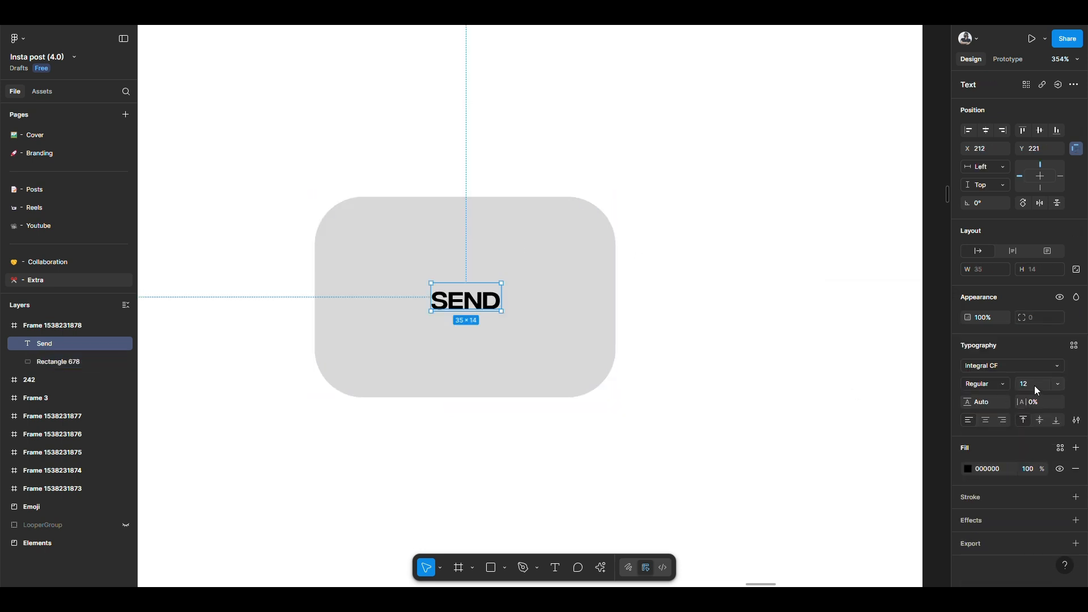
Step: Set the label's font size to 25 and align it to the rectangle's horizontal and vertical centre
left_click(1032, 384)
type("25")
key("Return")
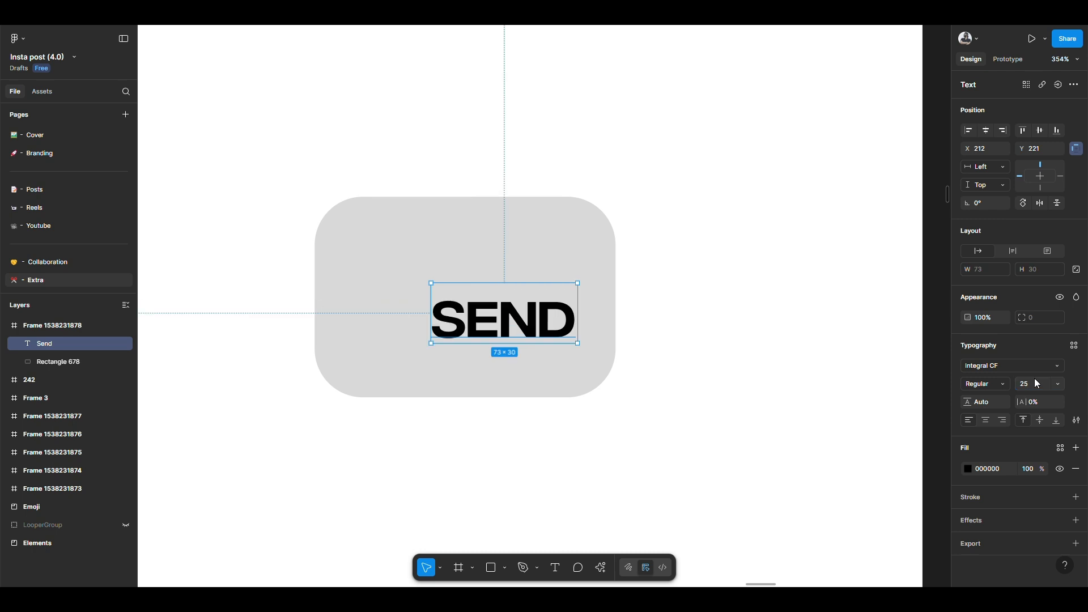
left_click(529, 274, "shift")
key("alt+h")
key("alt+v")
Step: Flatten the Send text into a vector shape and centre it vertically on the rectangle
left_click(467, 303)
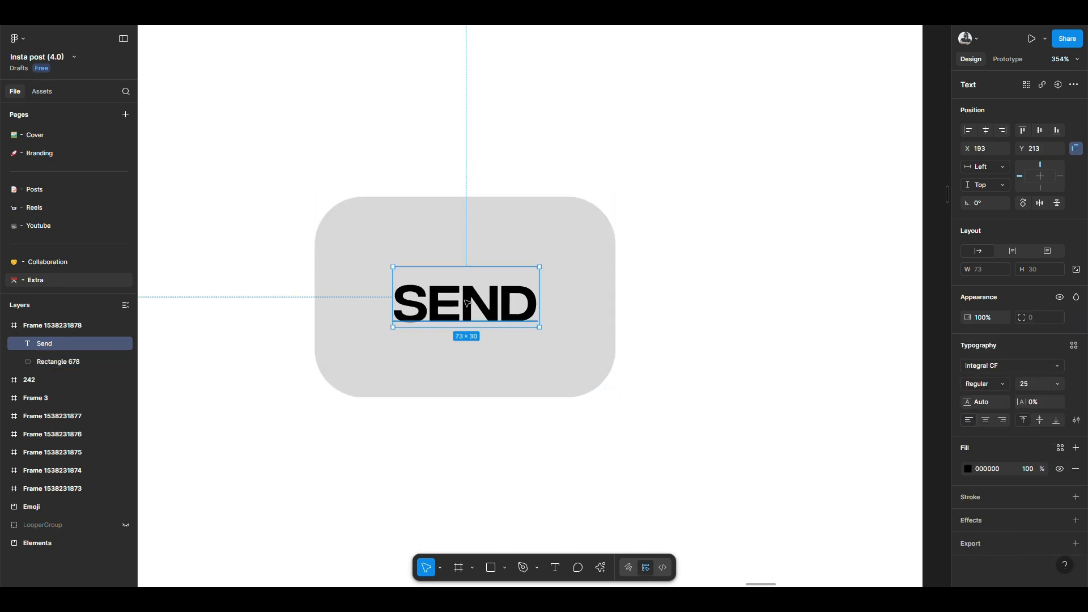
left_click(457, 243, "shift")
key("alt+v")
left_click(668, 279)
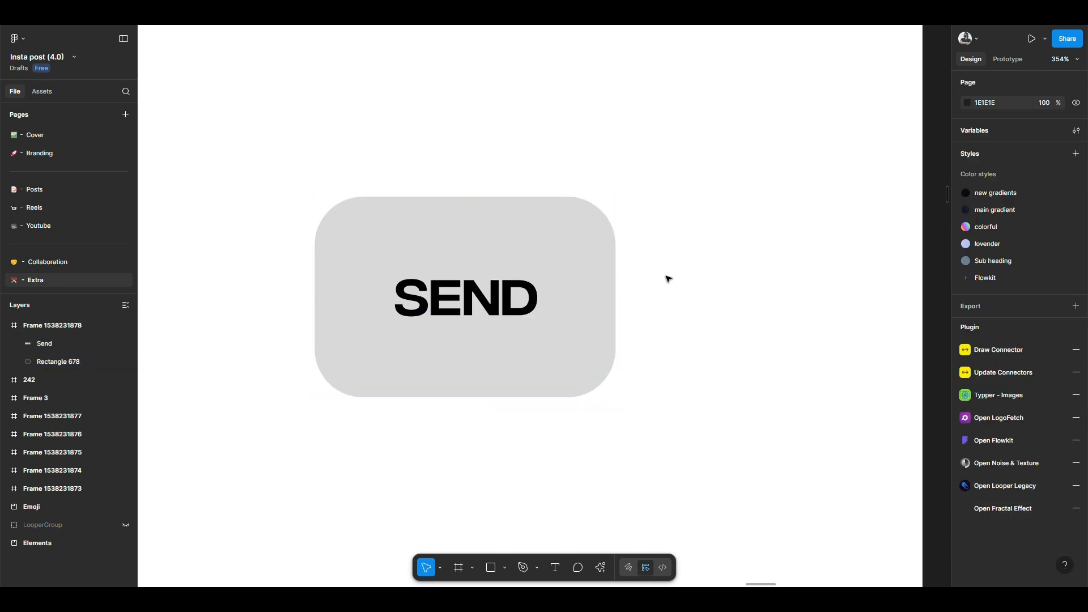
Step: Change the rounded rectangle's fill to dark grey 1F1F1F
left_click(519, 254)
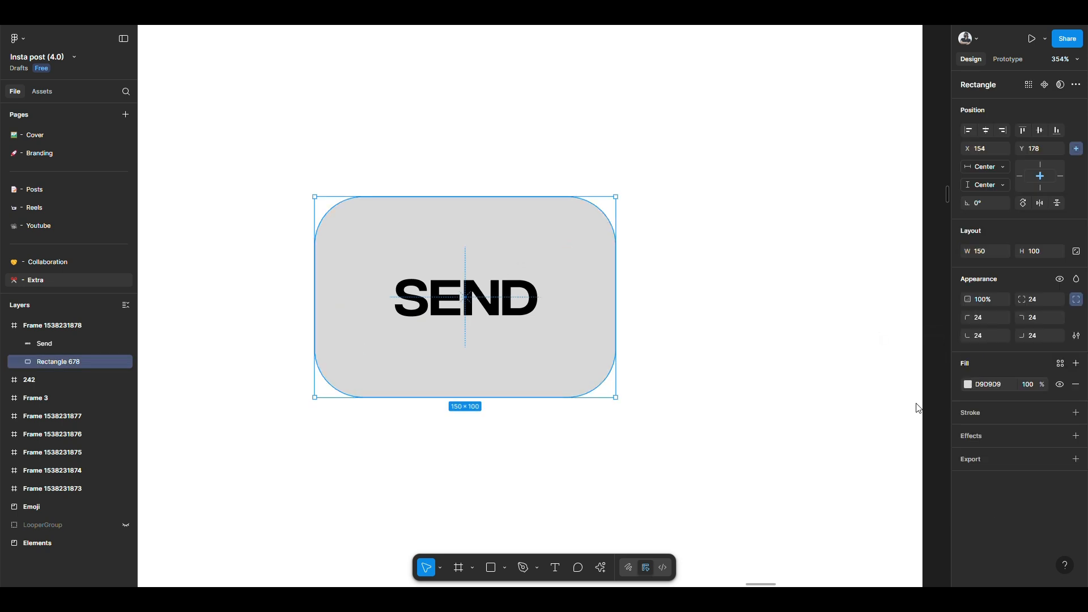
left_click(968, 384)
left_click_drag(839, 424, 807, 433)
Step: Set the Send lettering's fill to white FFFFFF
left_click(495, 306)
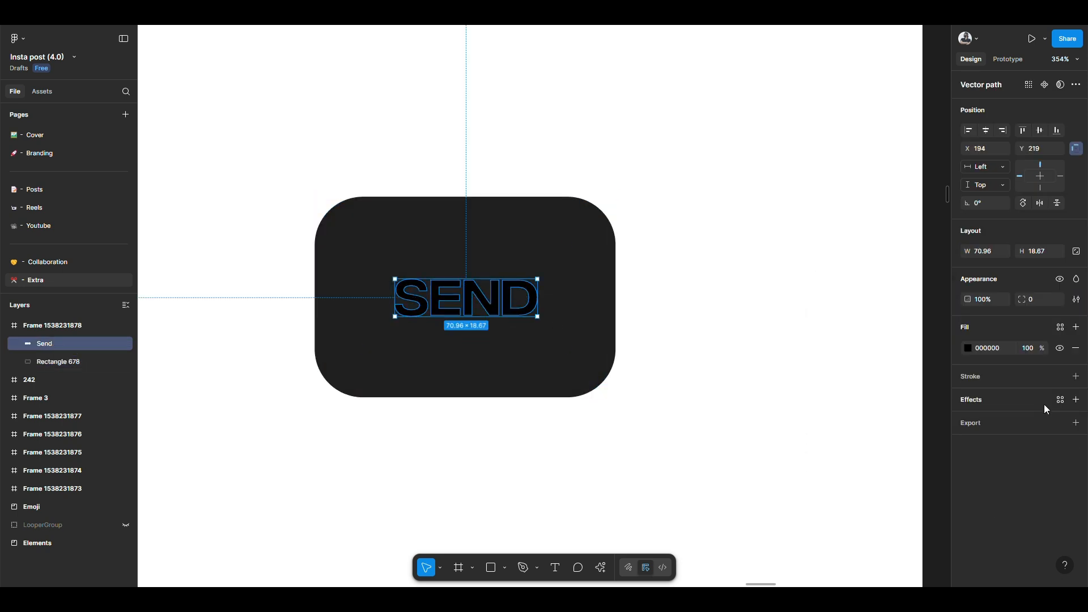
left_click(999, 348)
type("FFFFFF")
key("Return")
left_click(704, 248)
Step: Group the Send lettering with the rounded rectangle to form one button
left_click(508, 313)
left_click(516, 262, "shift")
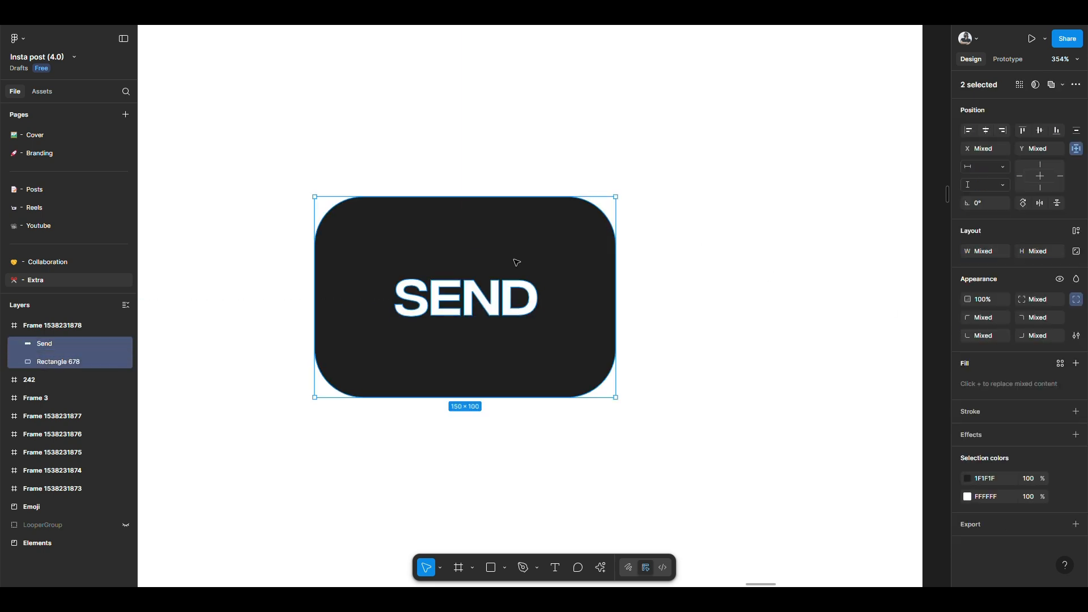
key("ctrl+g")
scroll(530, 323, "down", 3)
scroll(503, 316, "down", 3)
left_click(712, 392)
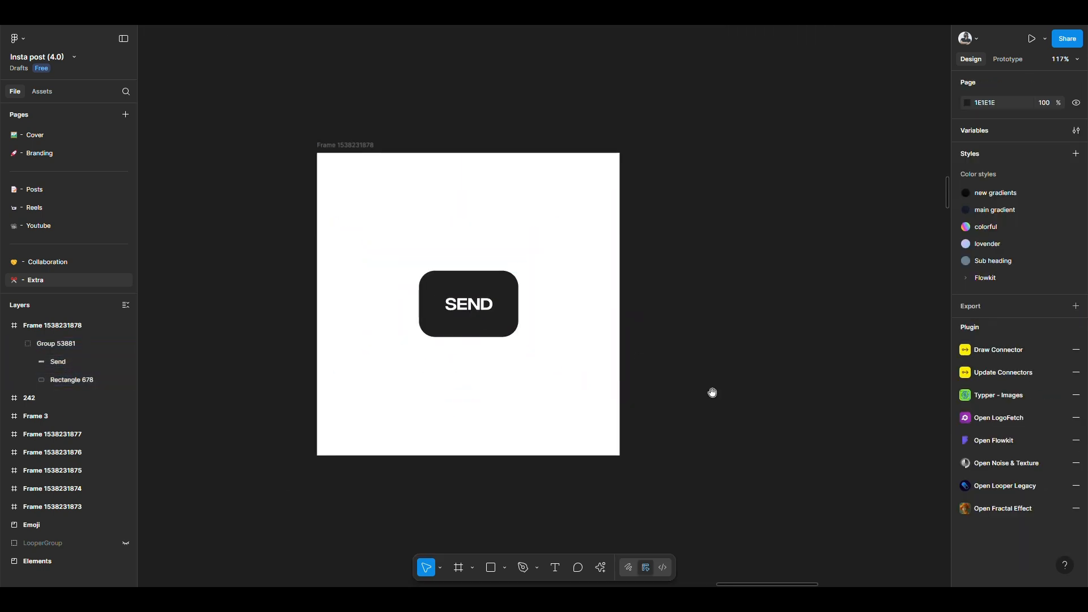
scroll(714, 369, "up", 1)
left_click_drag(713, 392, 635, 435)
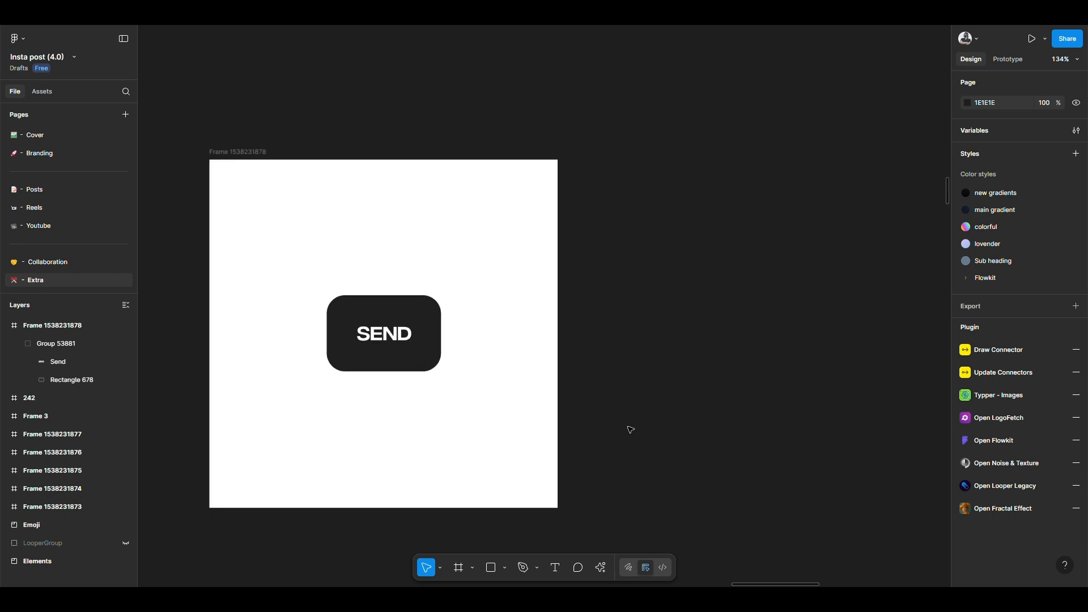
Step: Rename the frame containing the button as 00
left_click(230, 152)
double_click(229, 152)
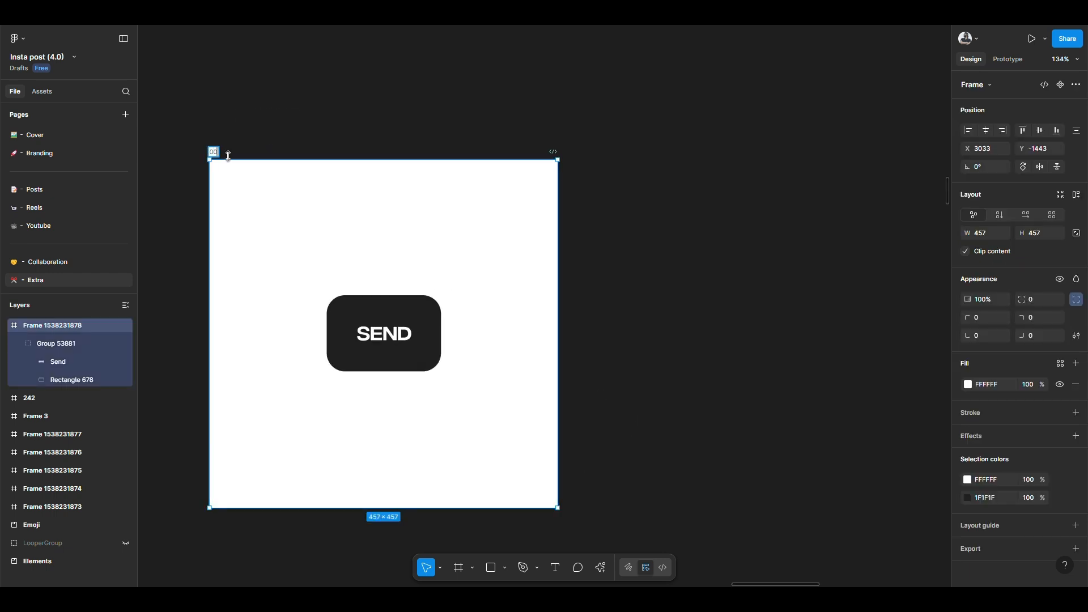
type("00")
key("Return")
left_click(595, 266)
scroll(599, 297, "up", 1)
left_click_drag(601, 300, 670, 281)
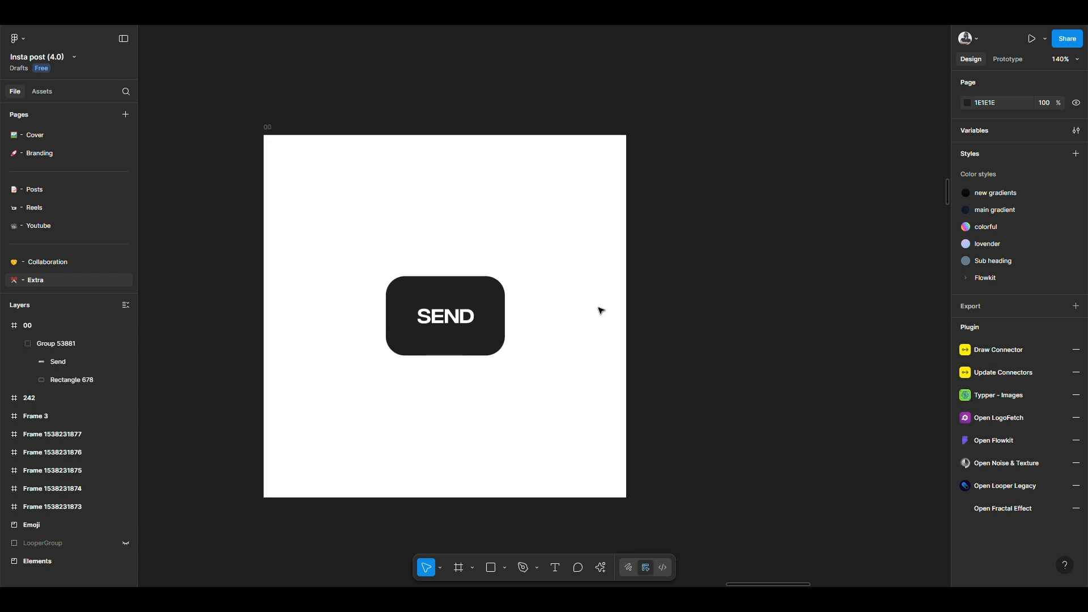
Step: Add a prototype flow starting point to frame 00 and name it "Starting"
left_click(477, 334)
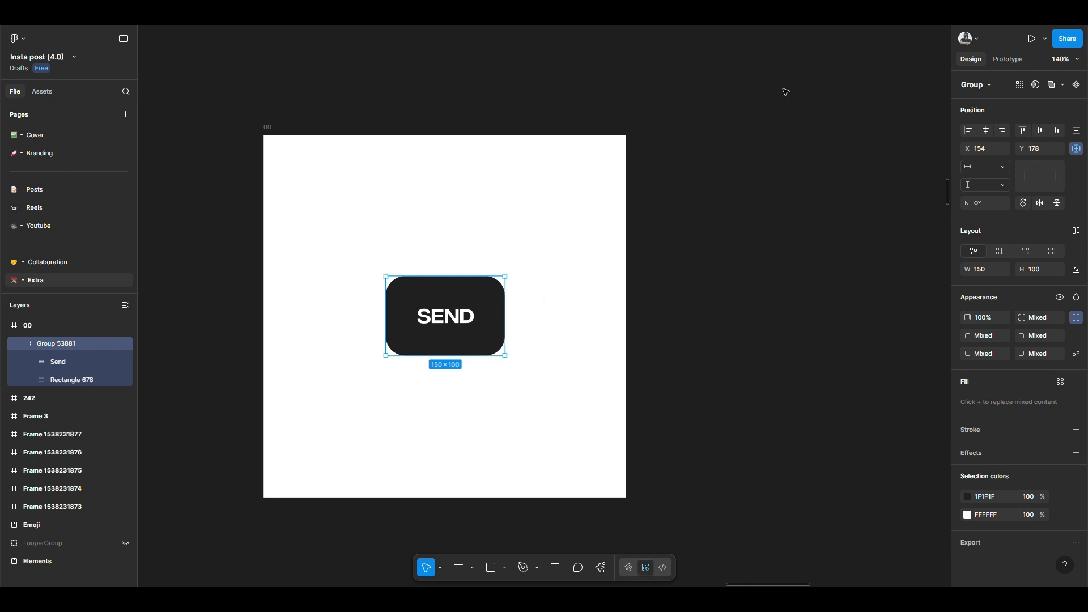
left_click(1000, 62)
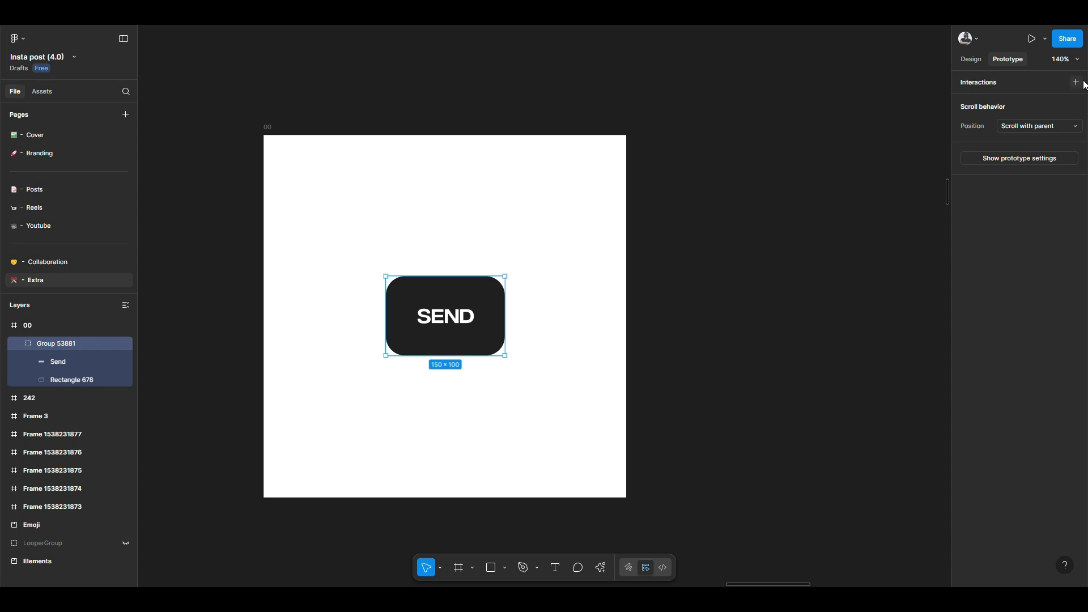
left_click(319, 103)
left_click(266, 127)
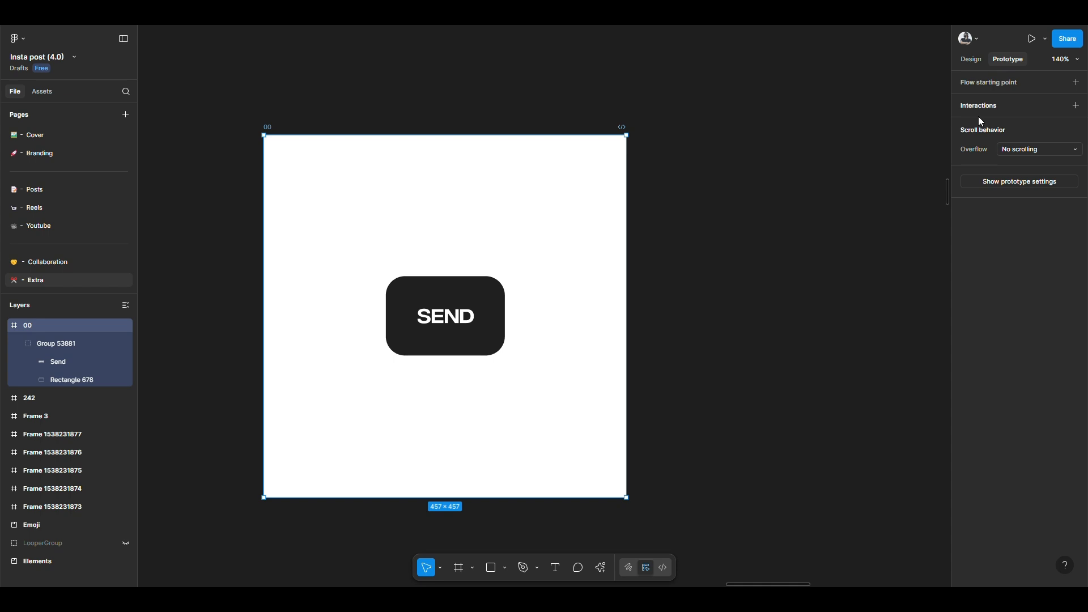
left_click(454, 60)
left_click(275, 130)
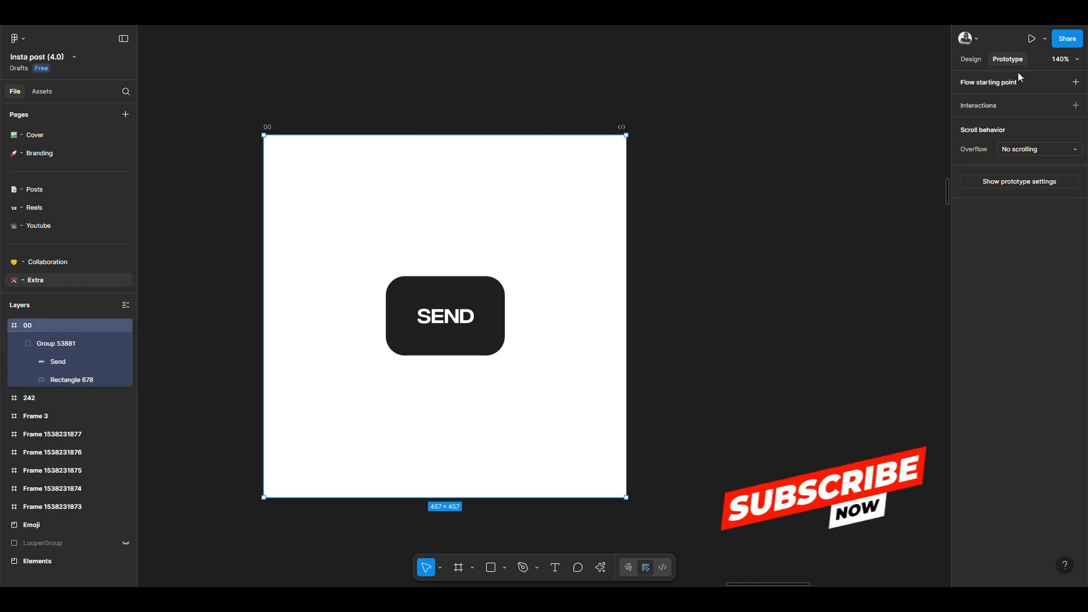
left_click(277, 128)
left_click(278, 128)
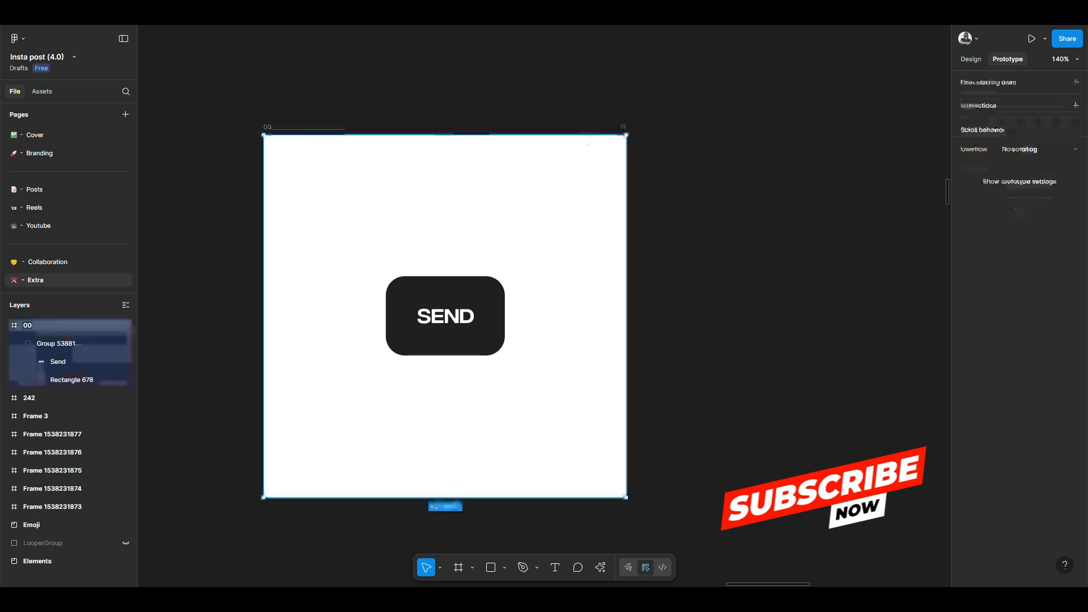
left_click(1076, 82)
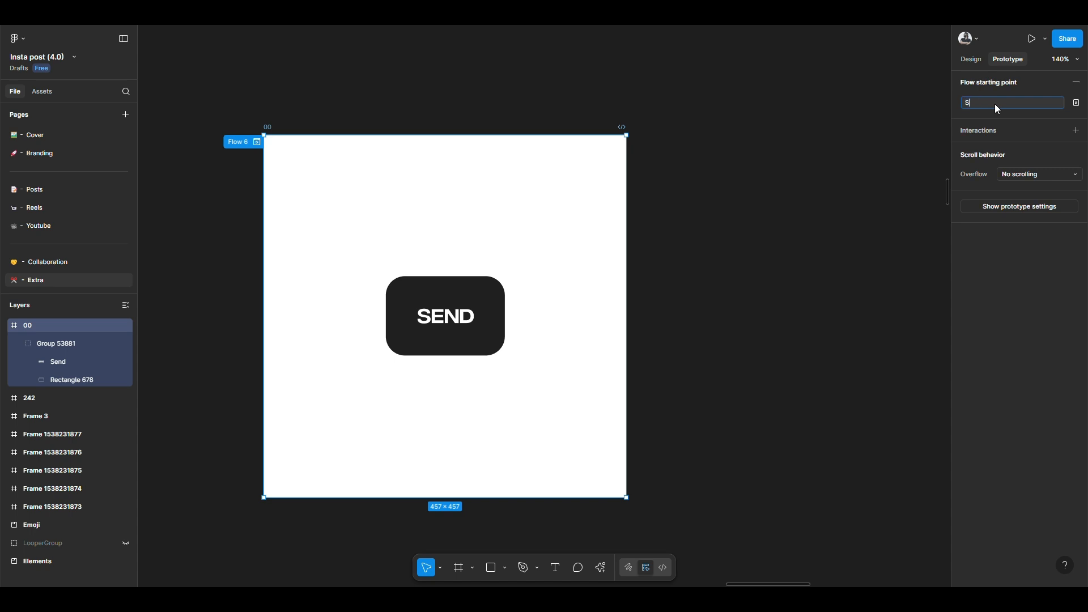
key("Return")
left_click(1076, 131)
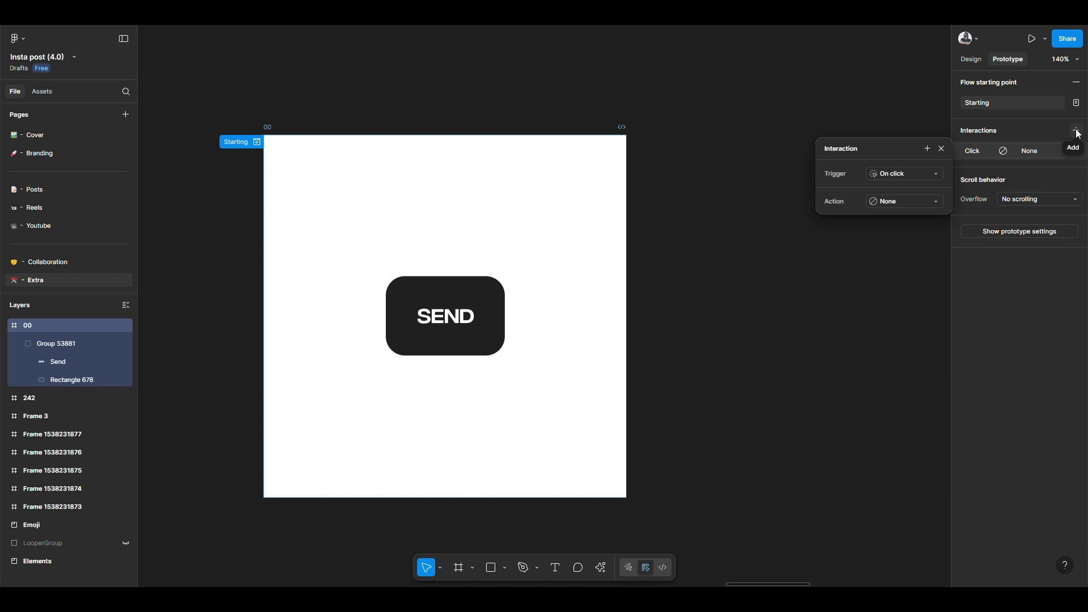
left_click(914, 202)
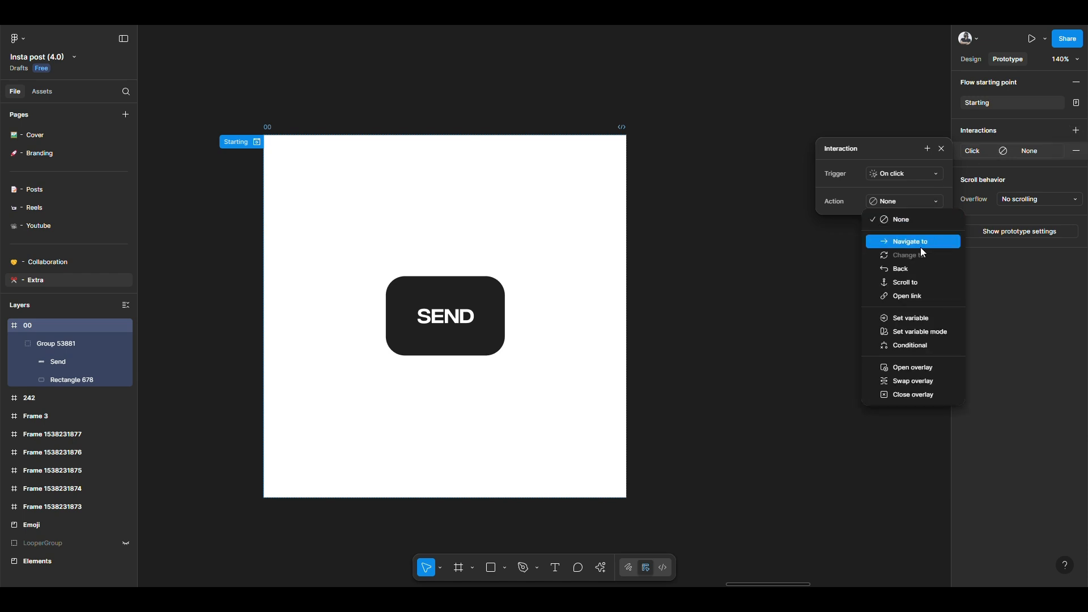
left_click(822, 235)
left_click(816, 229)
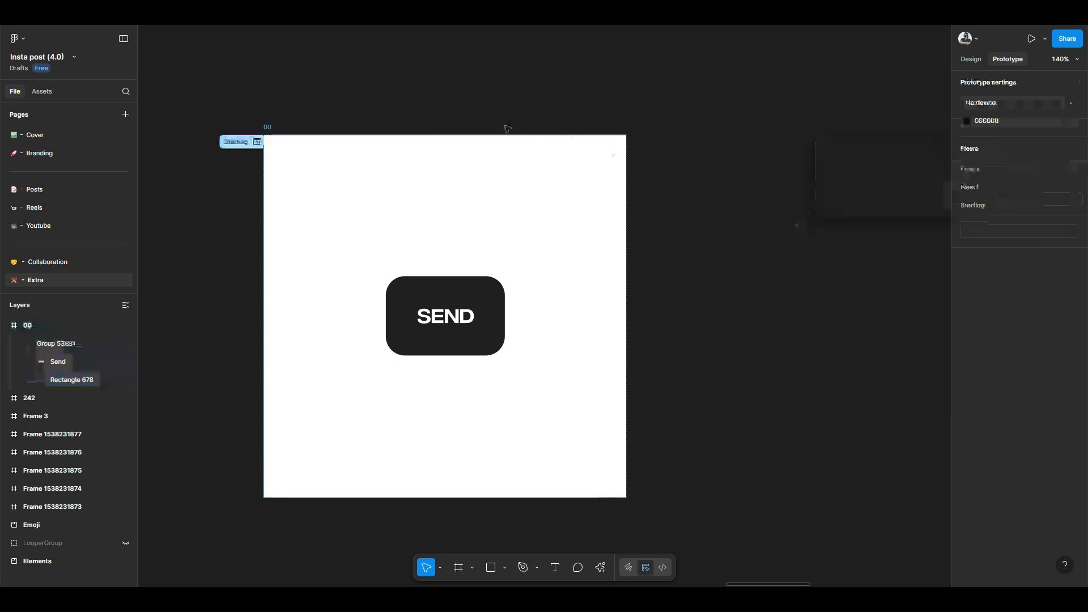
left_click(271, 127)
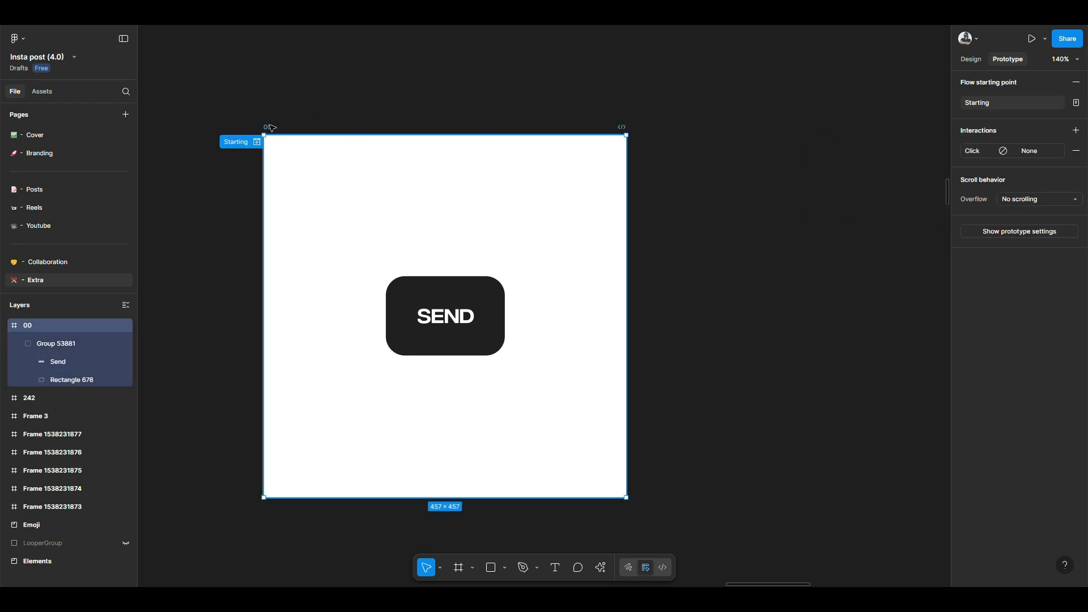
left_click(1079, 150)
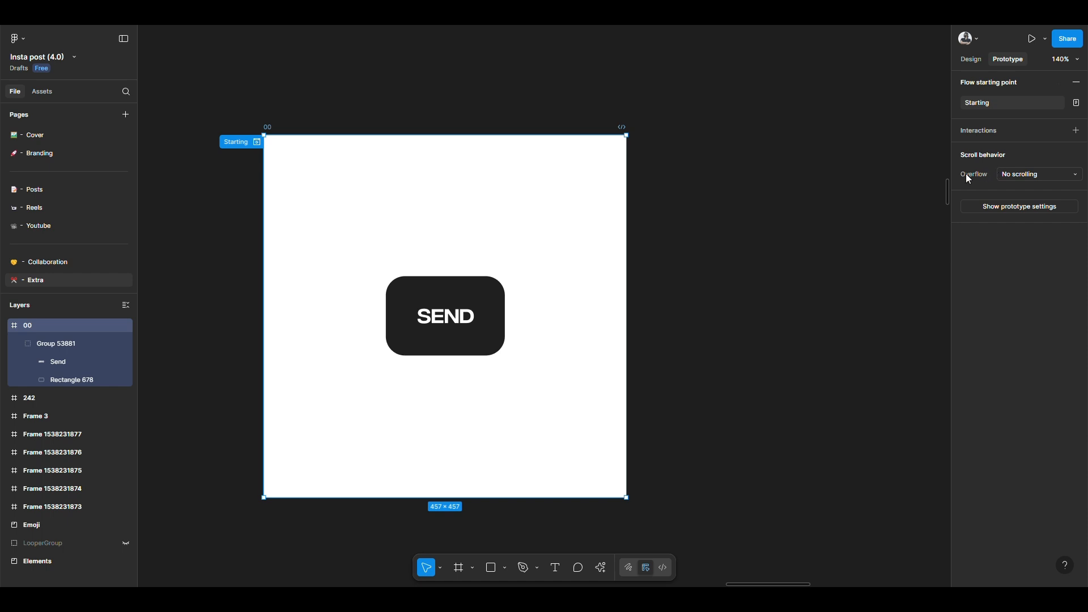
left_click(815, 222)
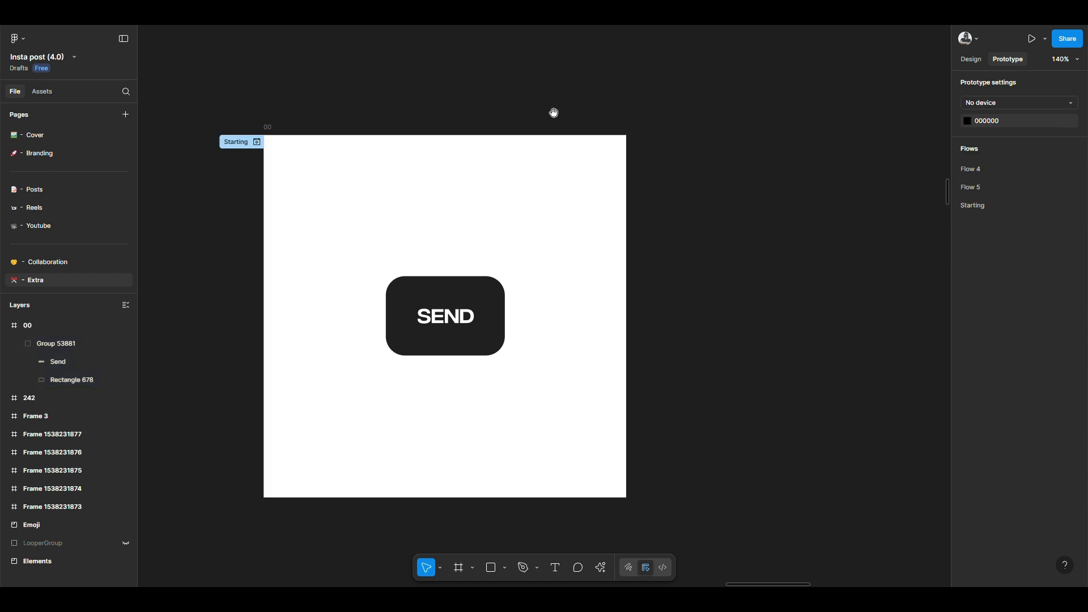
Step: Duplicate frame 00 with its SEND button to create a second button state beside it
left_click_drag(554, 113, 501, 121)
left_click(217, 135)
key("ctrl+d")
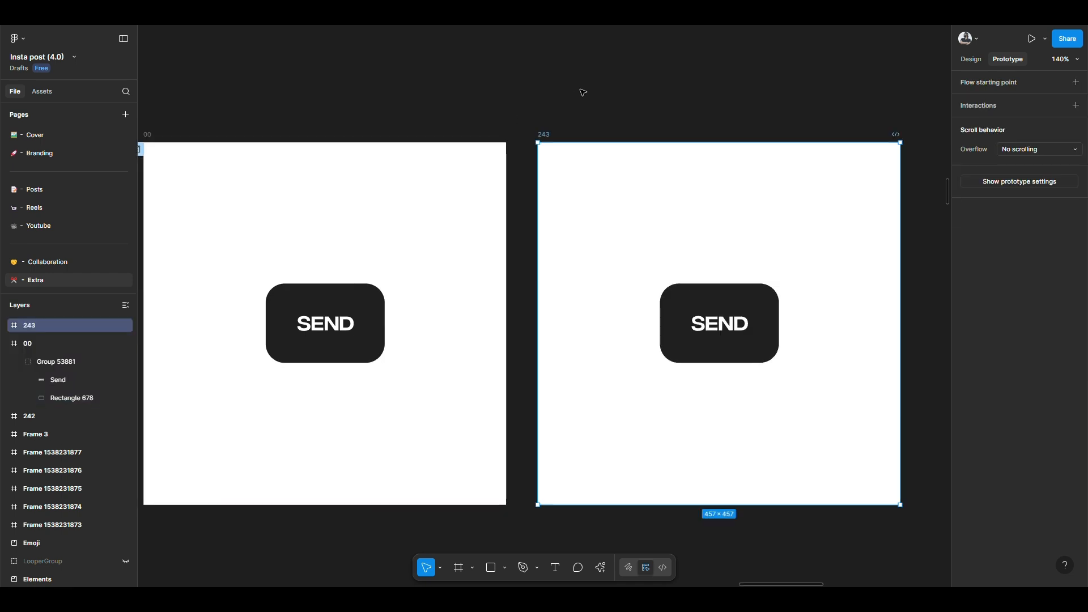
left_click(584, 91)
scroll(503, 100, "left", 4)
left_click(444, 301)
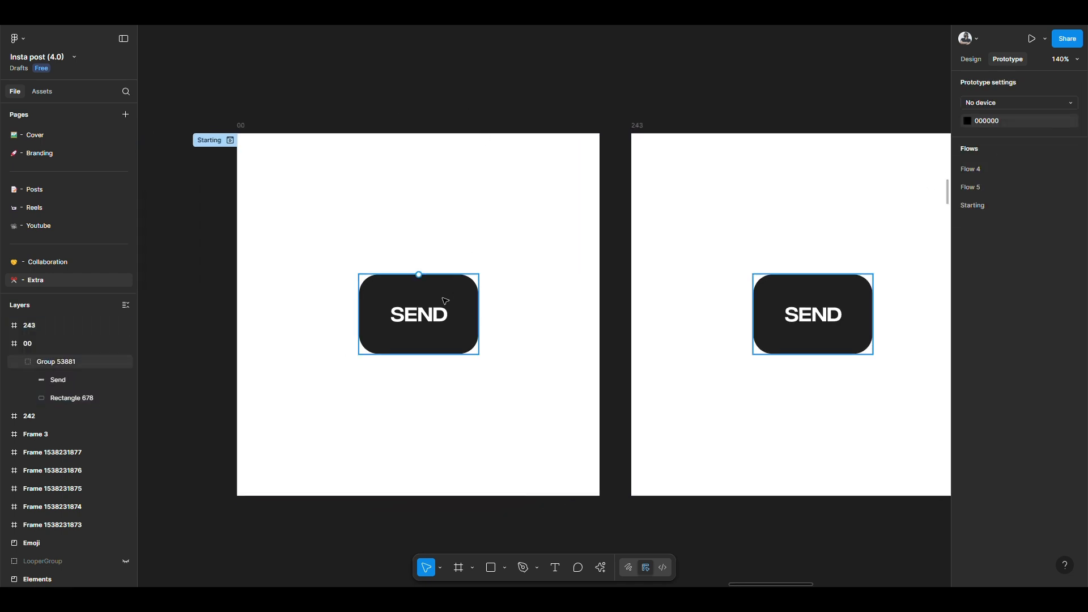
left_click(420, 275)
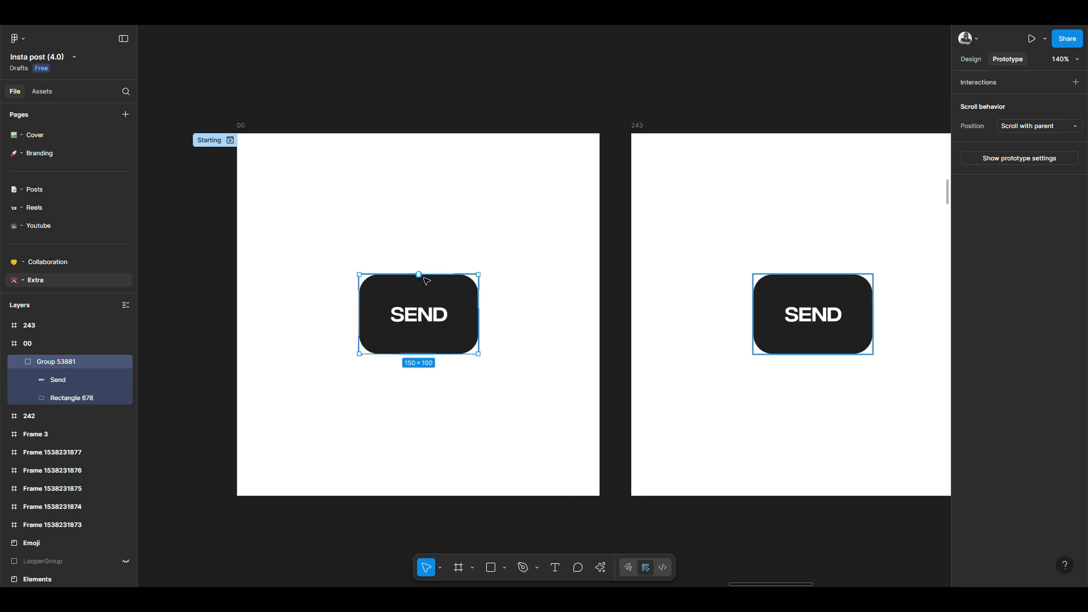
left_click(426, 268)
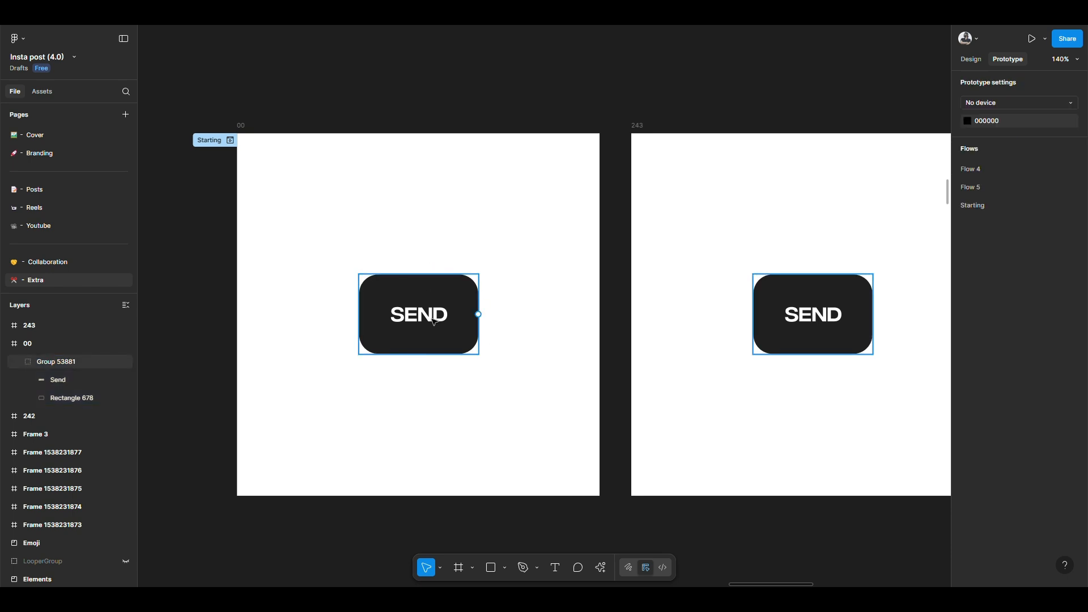
Step: Set the fill of the rounded rectangle in the duplicated frame to purple 7303C0
scroll(712, 340, "right", 4)
scroll(576, 357, "up", 3)
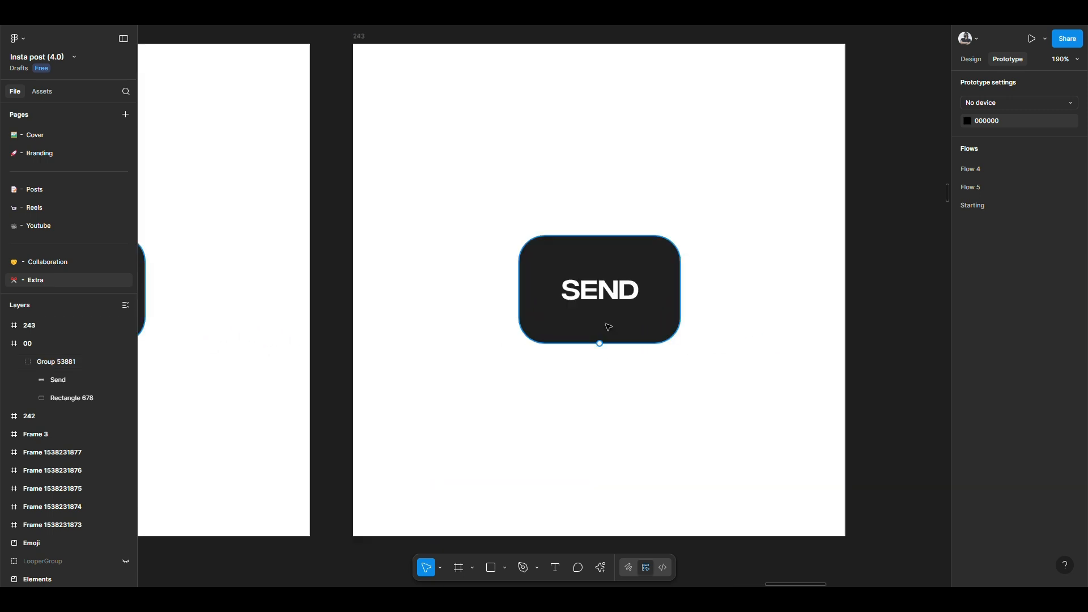
left_click(608, 326, "ctrl")
left_click(973, 59)
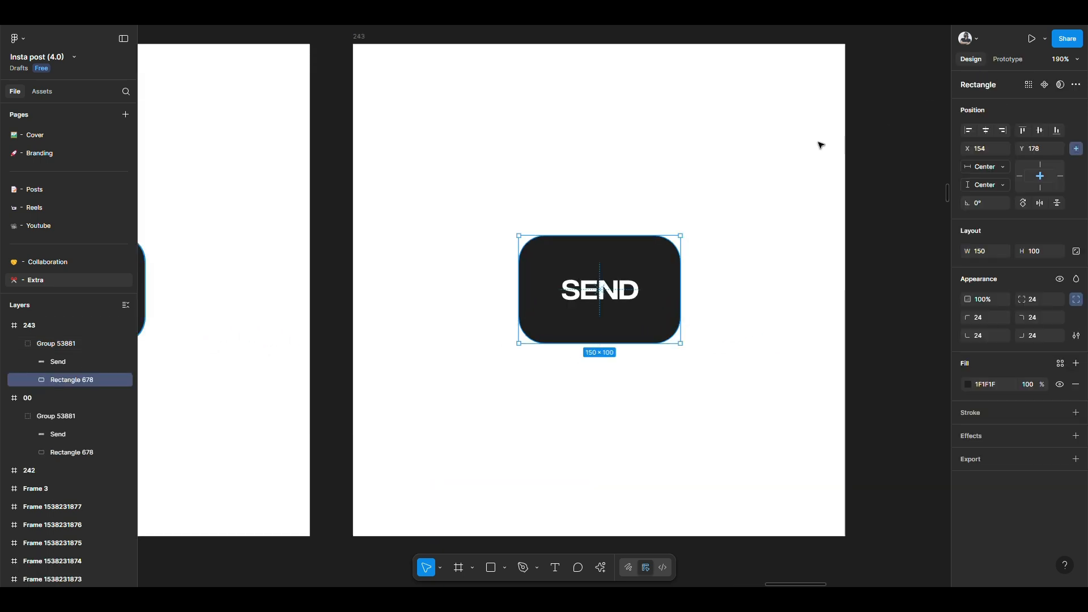
left_click(967, 384)
left_click(937, 564)
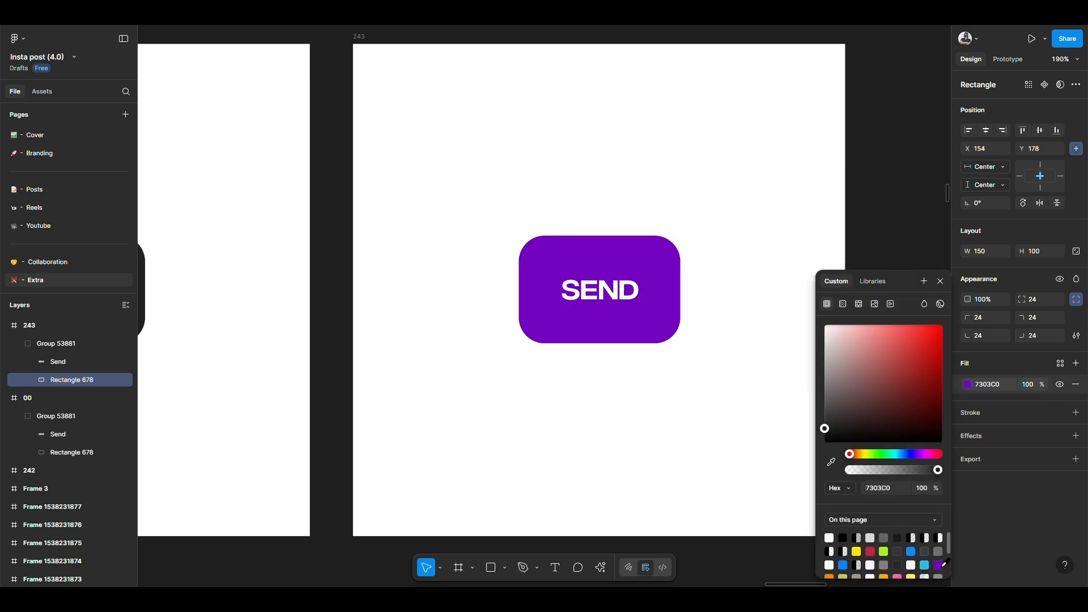
left_click(601, 290)
left_click(713, 338)
Step: Duplicate the purple rectangle, shift the copy down 10 px and send it behind the original
scroll(711, 337, "up", 3)
left_click(641, 327, "ctrl")
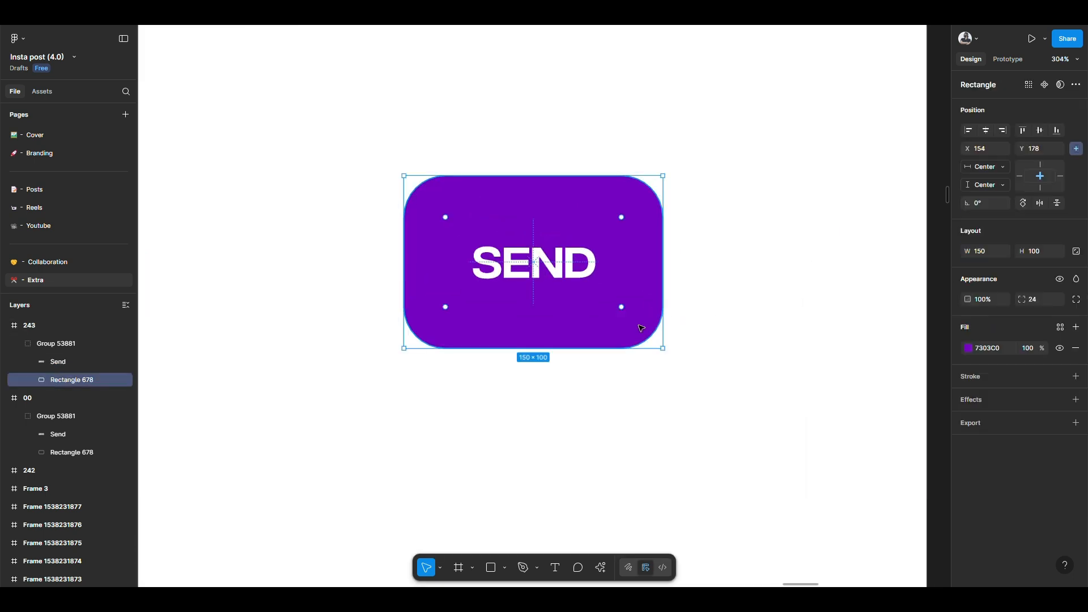
key("ctrl+d")
left_click_drag(643, 236, 644, 254)
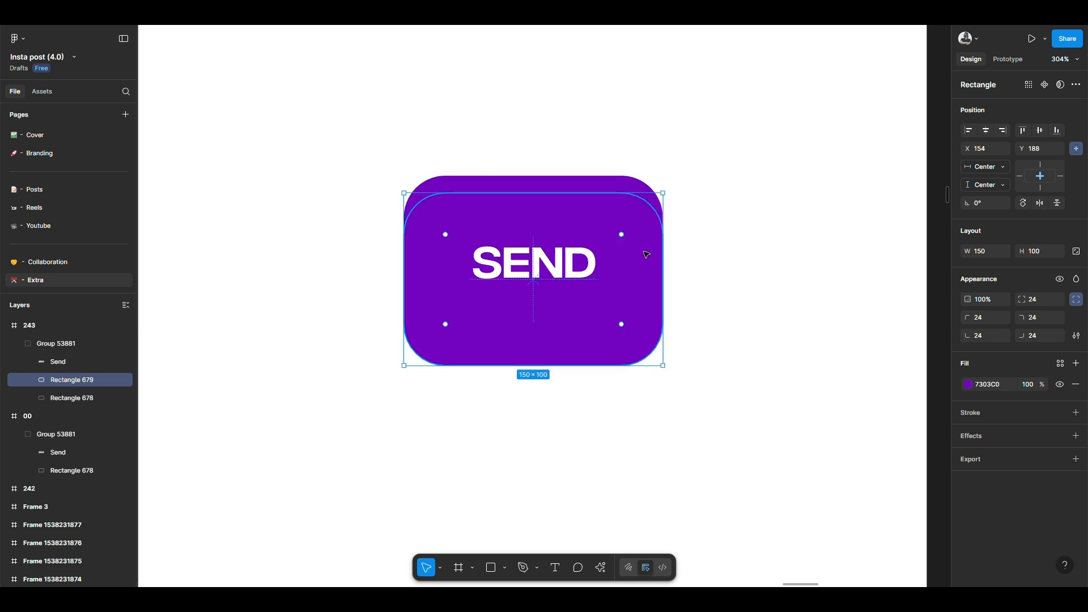
key("ctrl+[")
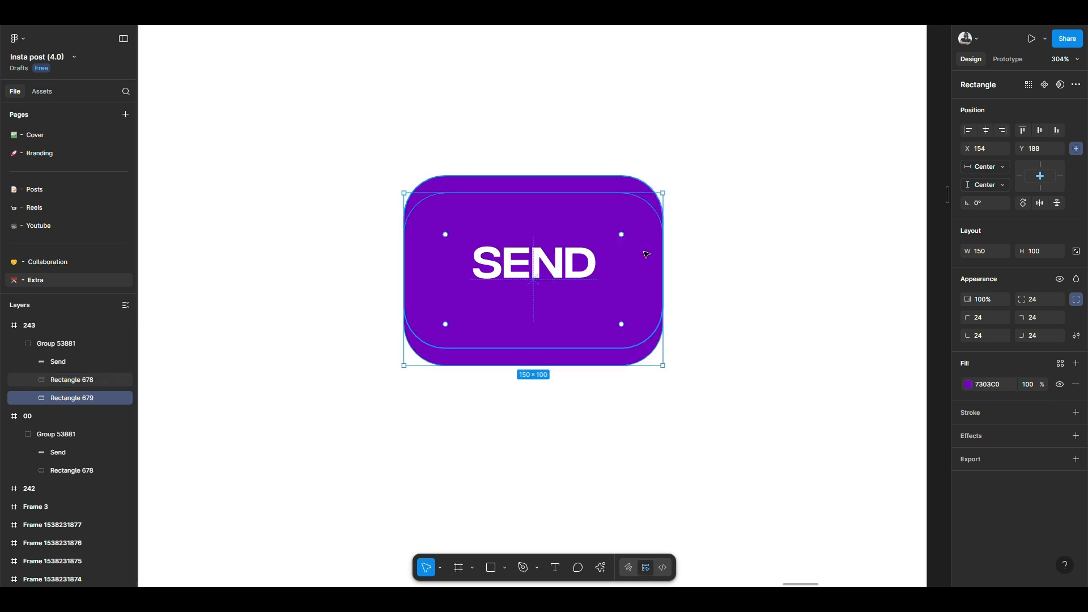
Step: Set the fill of the rear rectangle to black 000000
left_click(992, 389)
type("000000")
key("Return")
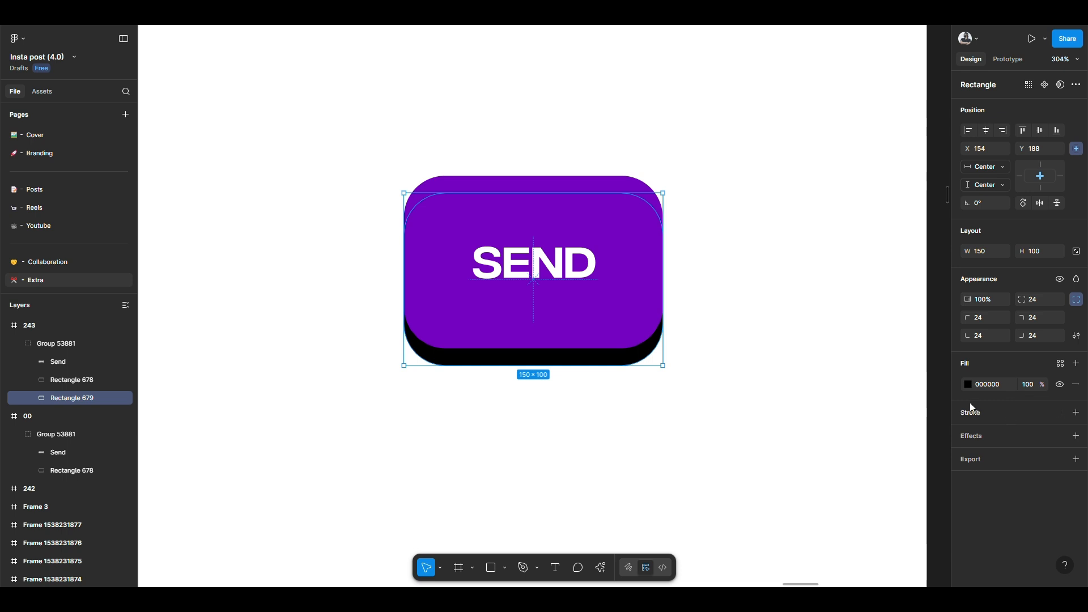
Step: Nudge the black rectangle up 3 px and add a drop shadow effect to it
key("Up")
key("Up")
key("Up")
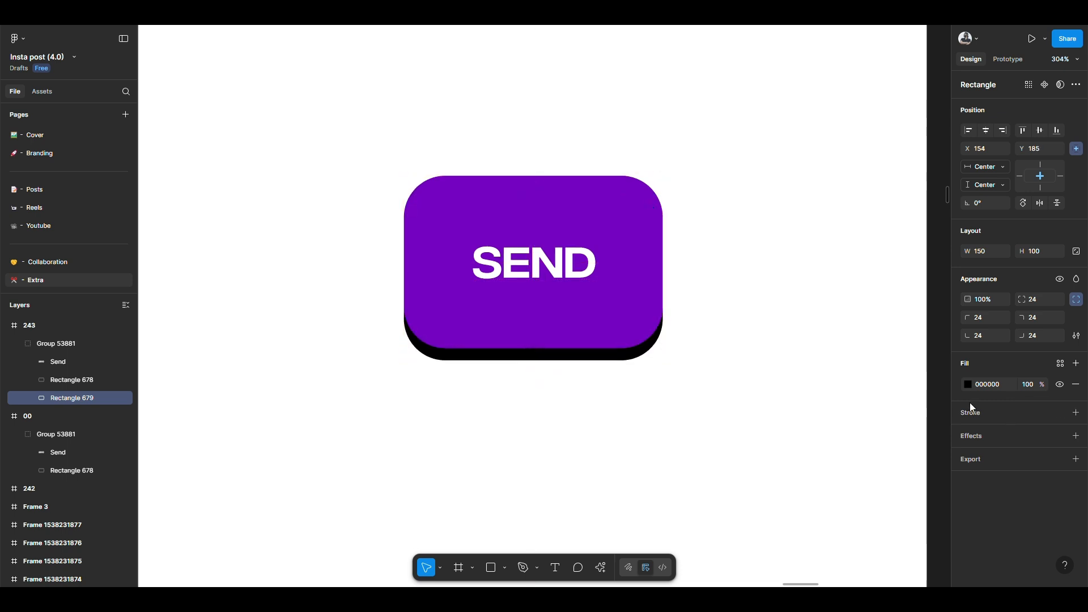
left_click(1076, 436)
left_click(967, 457)
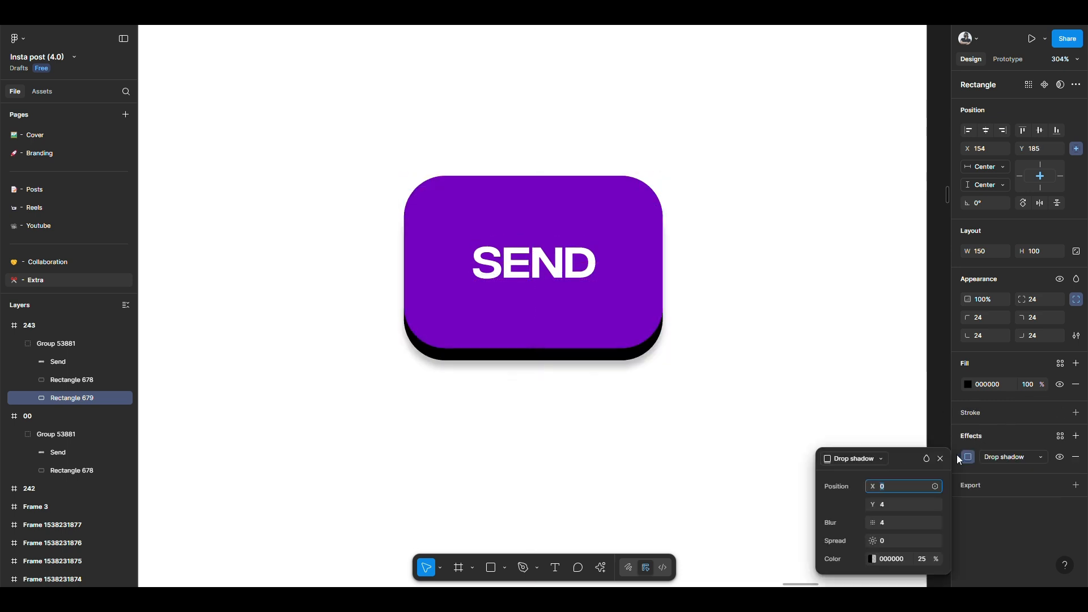
left_click(1080, 415)
left_click(1076, 384)
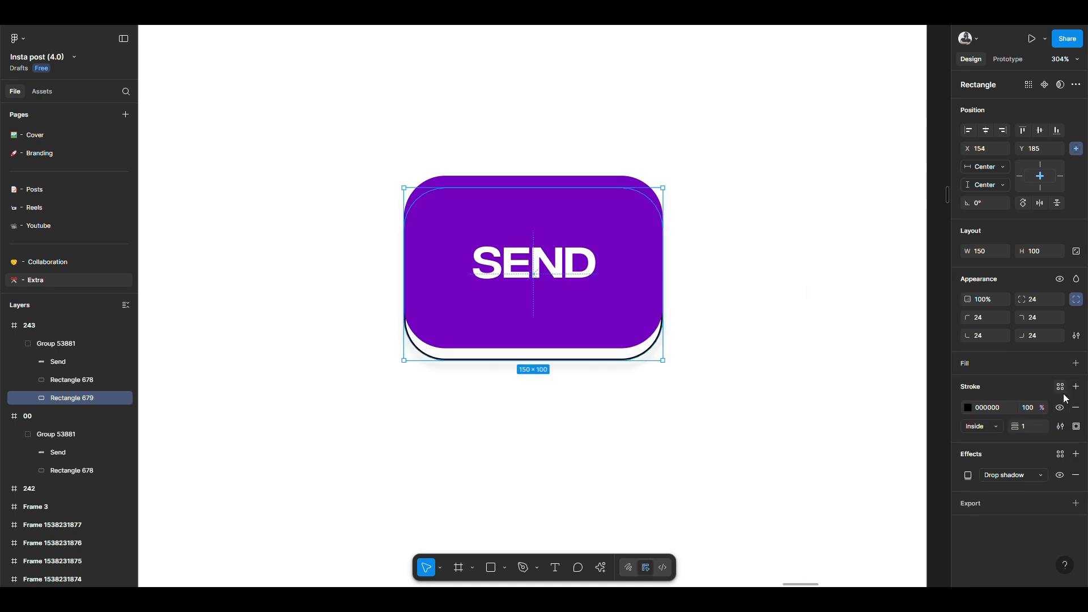
key("ctrl+z")
key("ctrl+z")
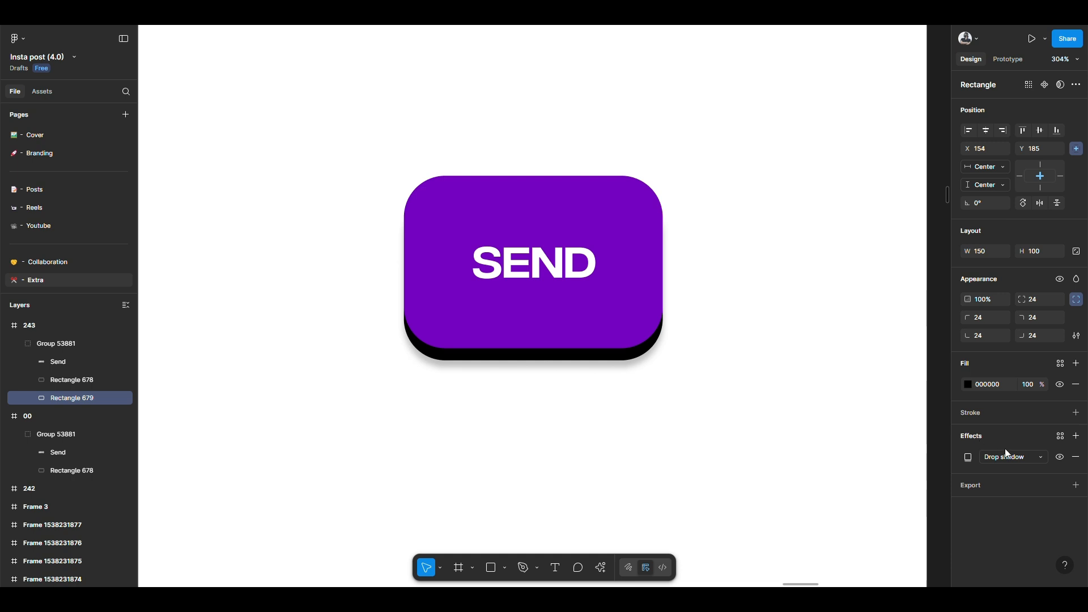
Step: Change the black rectangle's effect to a uniform layer blur with a blur value of 50
left_click(968, 457)
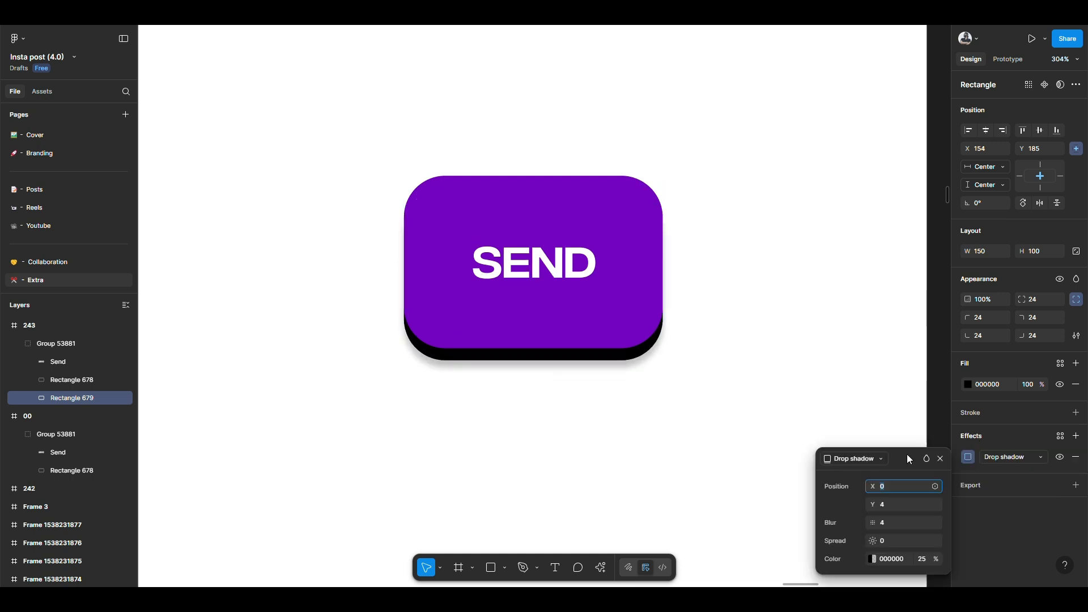
left_click(879, 459)
left_click(855, 470)
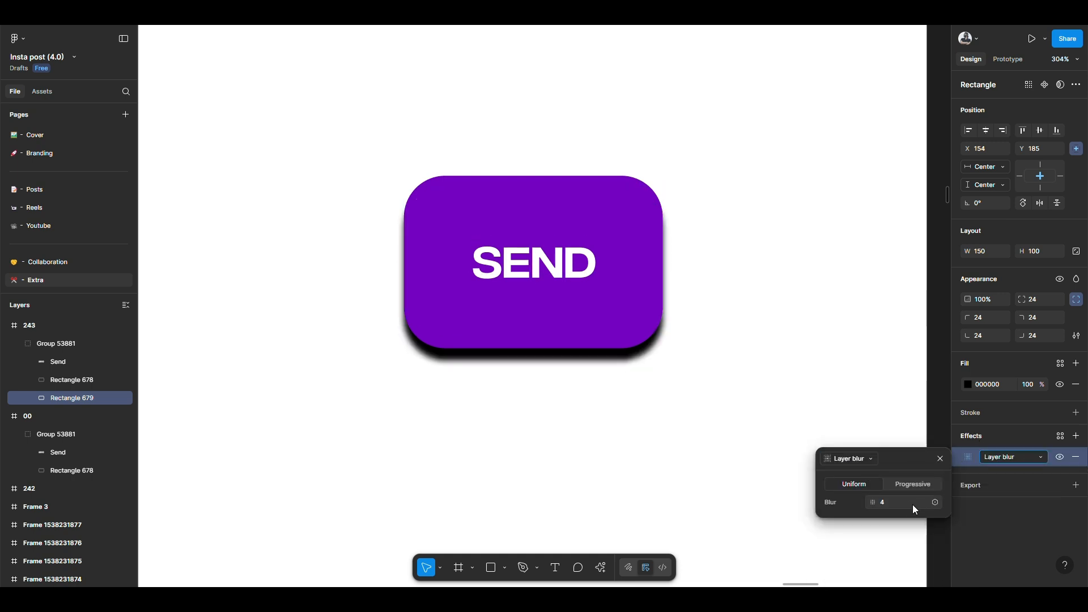
left_click(896, 505)
type("50")
key("Return")
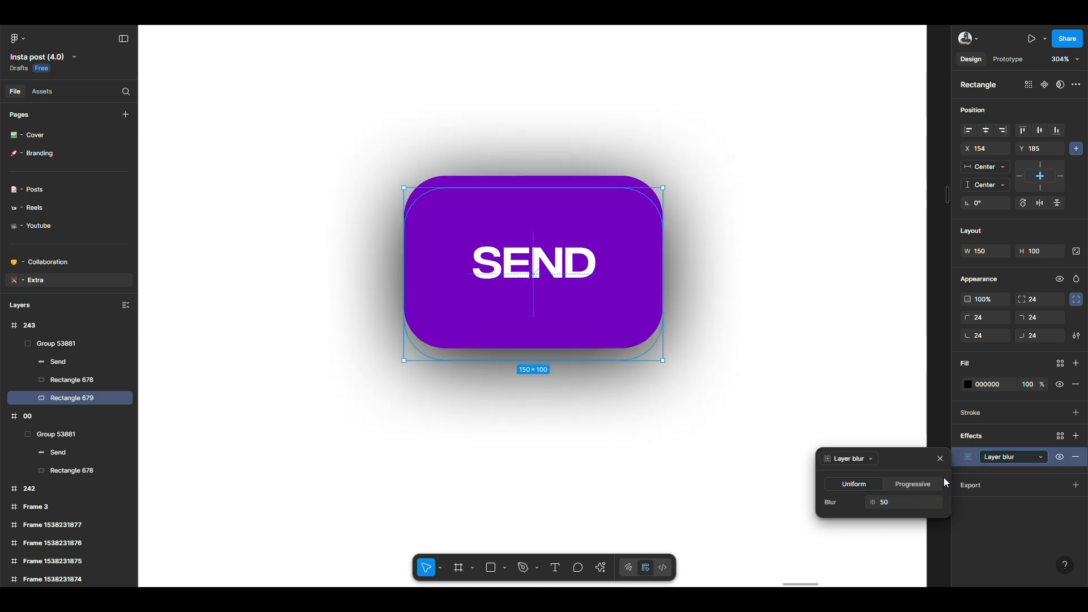
Step: Set the blurred black rectangle's fill opacity to 30%
left_click(1029, 386)
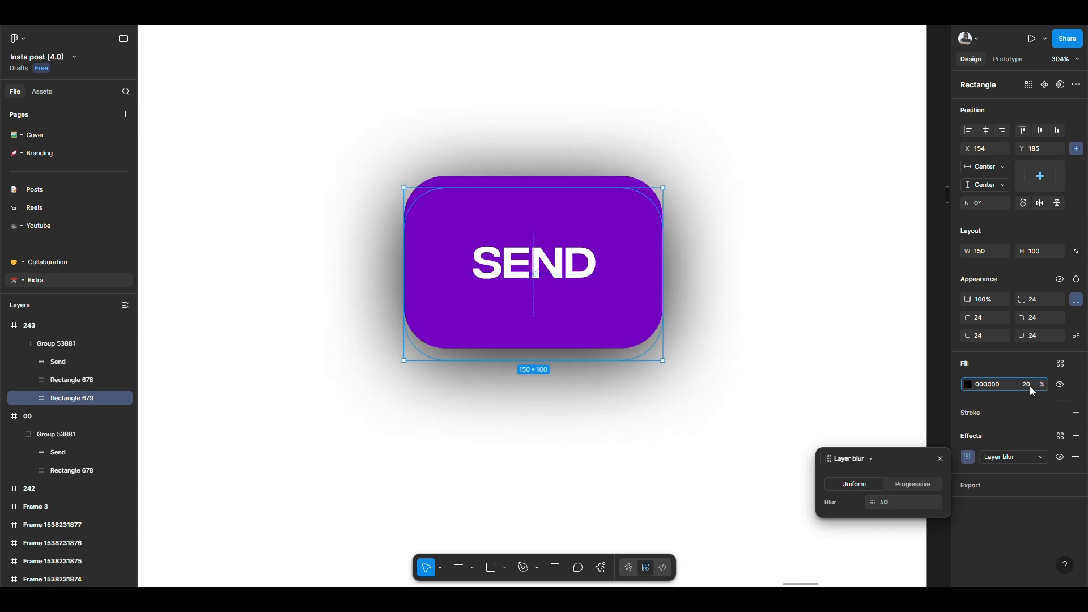
type("20")
key("Return")
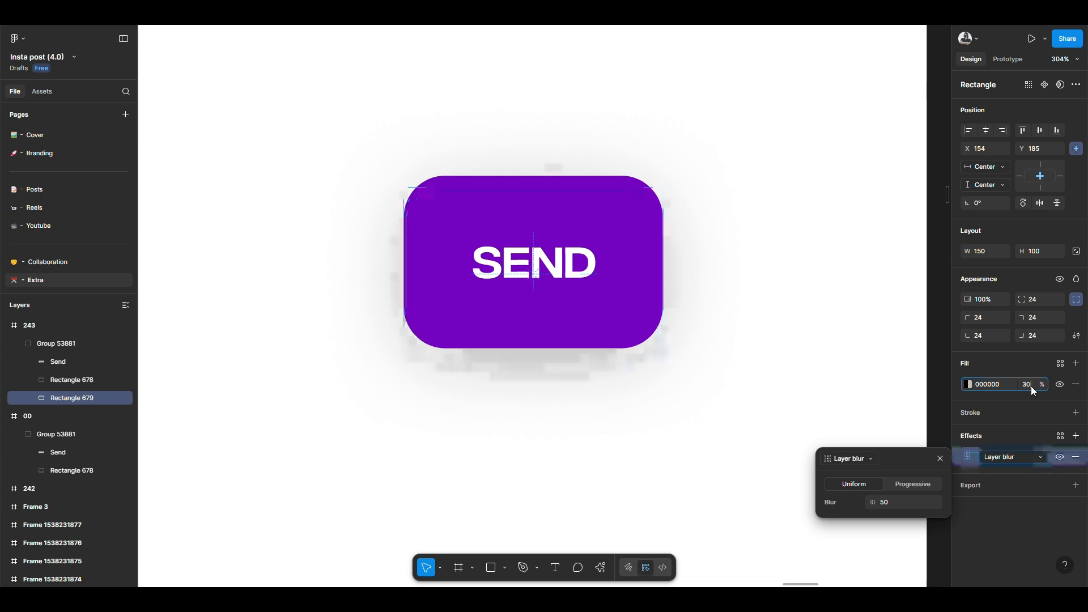
left_click(759, 318)
scroll(760, 317, "down", 5)
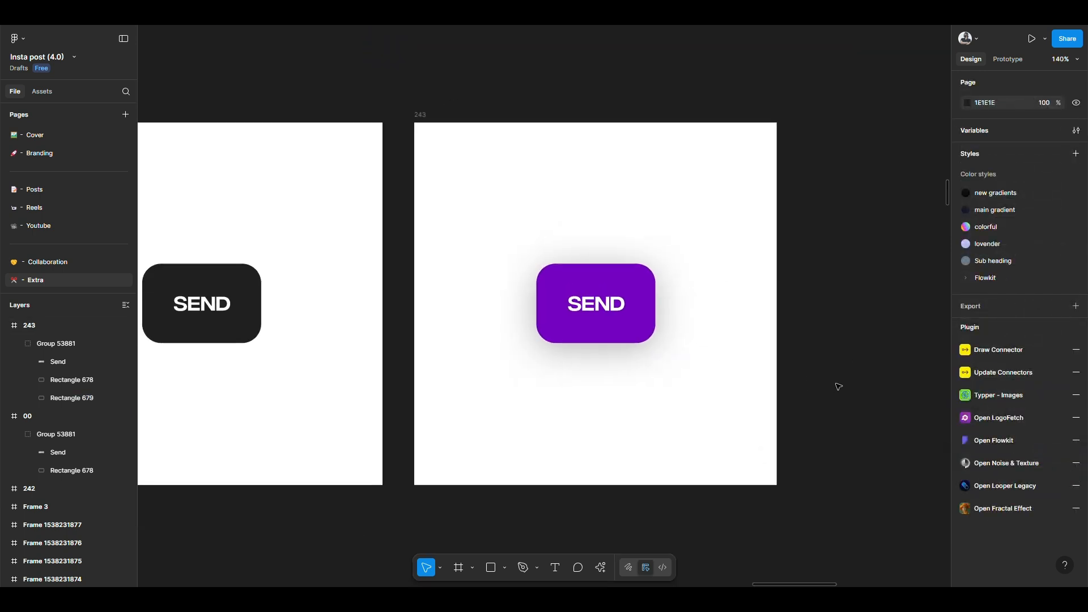
Step: Rename the frame containing the purple button as 00
scroll(737, 476, "right", 2)
scroll(737, 476, "down", 1)
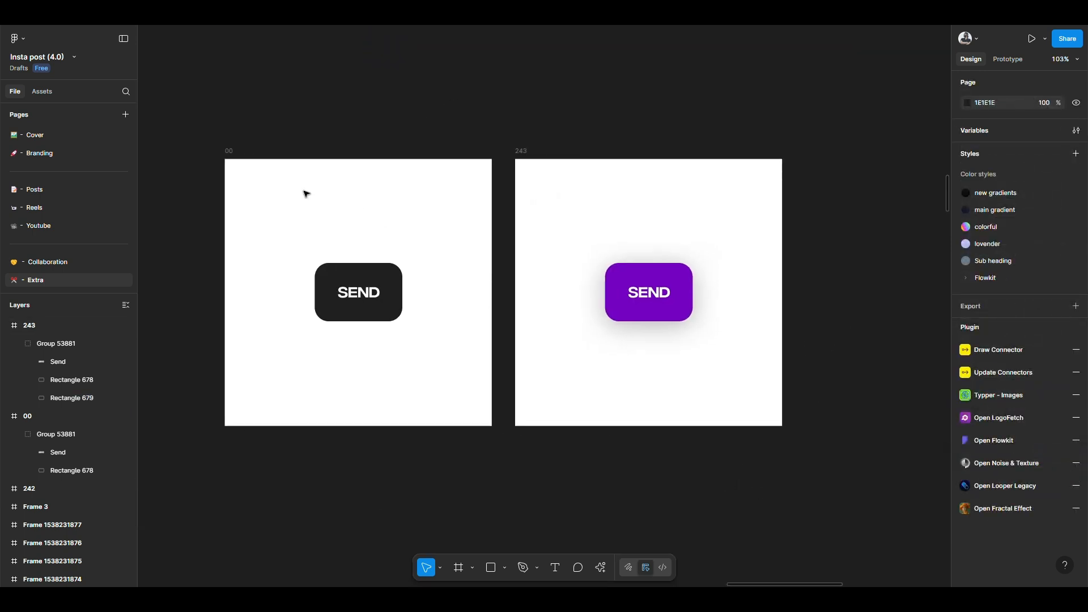
left_click(523, 154)
double_click(522, 154)
type("00")
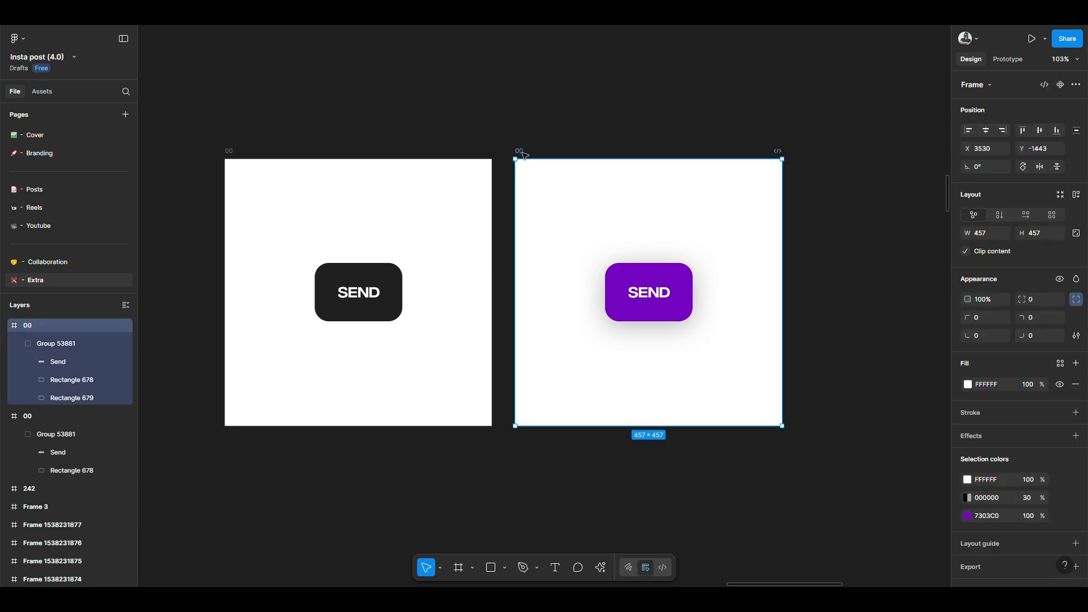
key("Return")
Step: Link the dark SEND button to the purple button's frame with a prototype interaction using the While hovering trigger
left_click(346, 305)
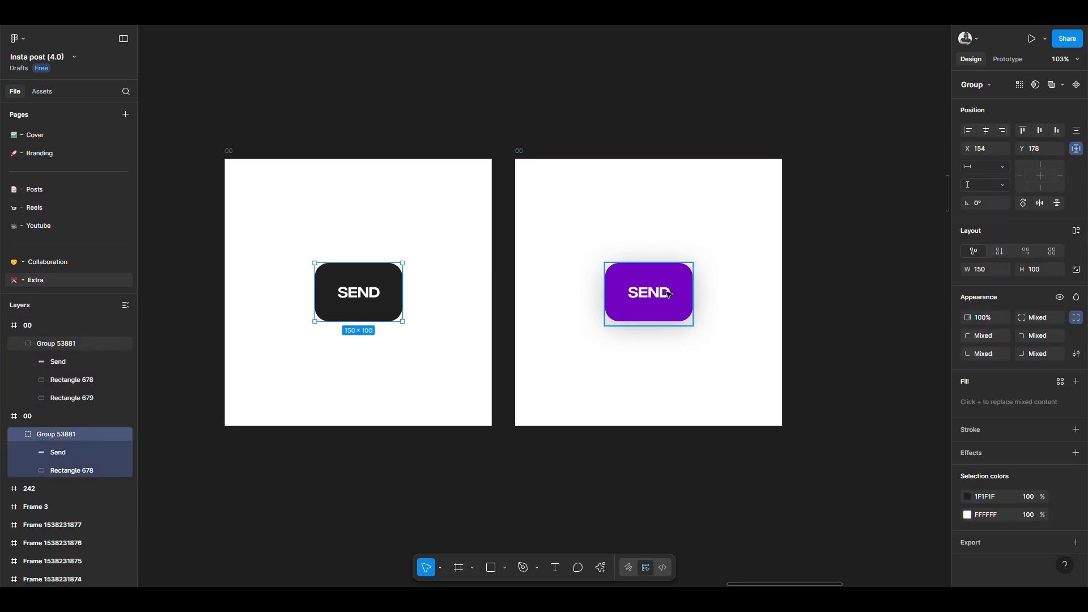
left_click(579, 97)
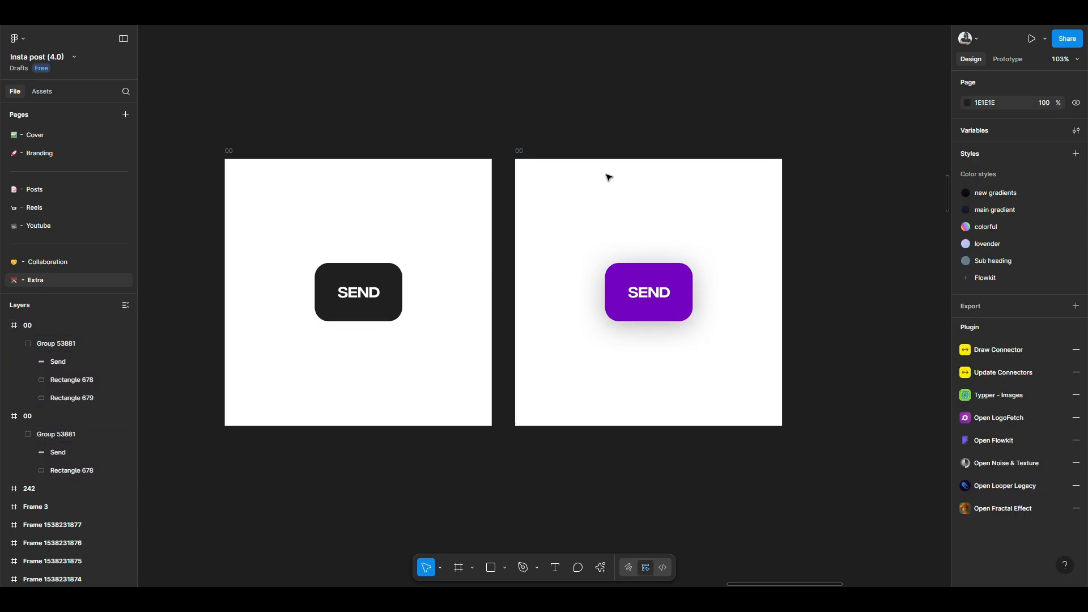
left_click(998, 60)
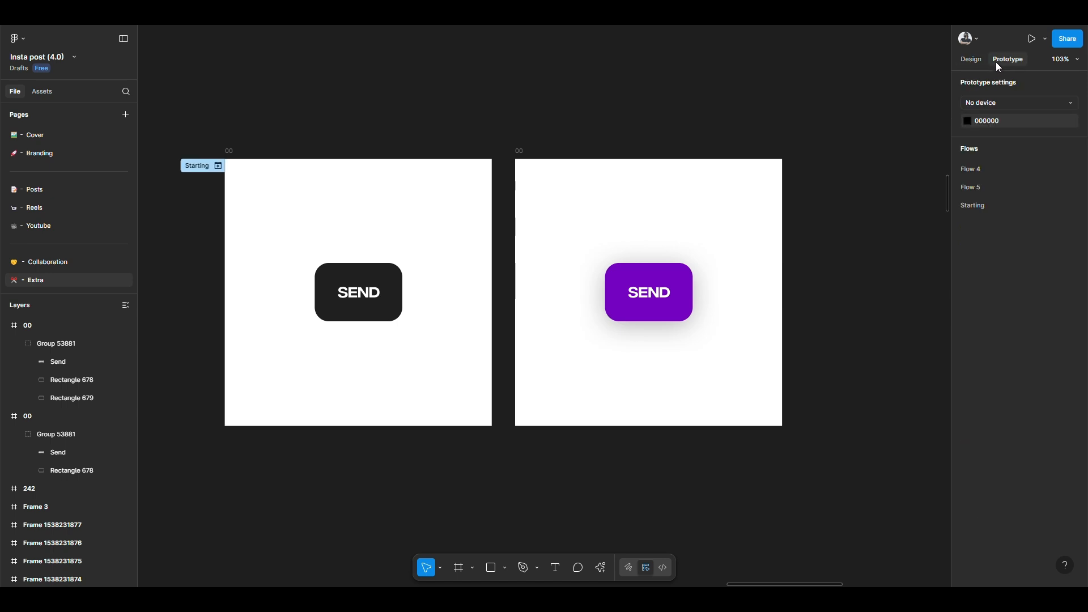
left_click(230, 149)
left_click(363, 274)
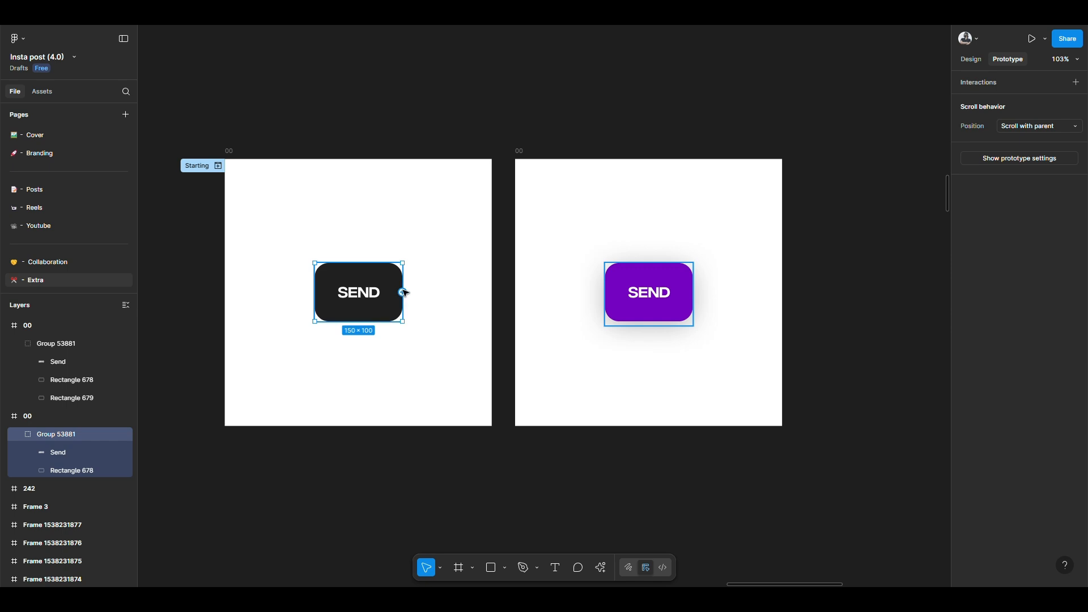
scroll(404, 293, "up", 5)
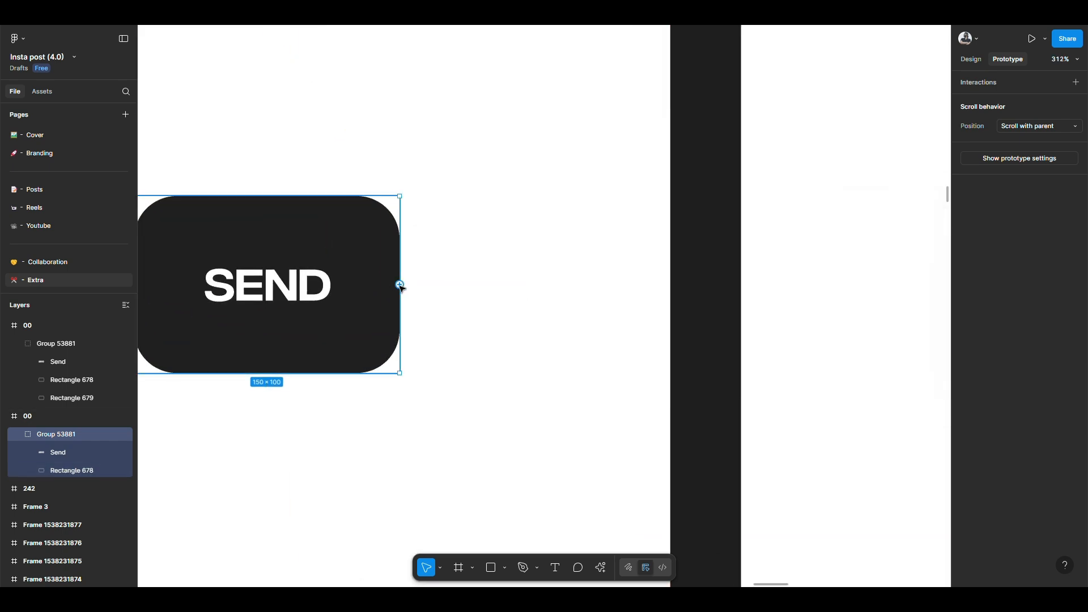
scroll(399, 285, "down", 3)
left_click_drag(399, 284, 634, 243)
scroll(618, 275, "down", 3)
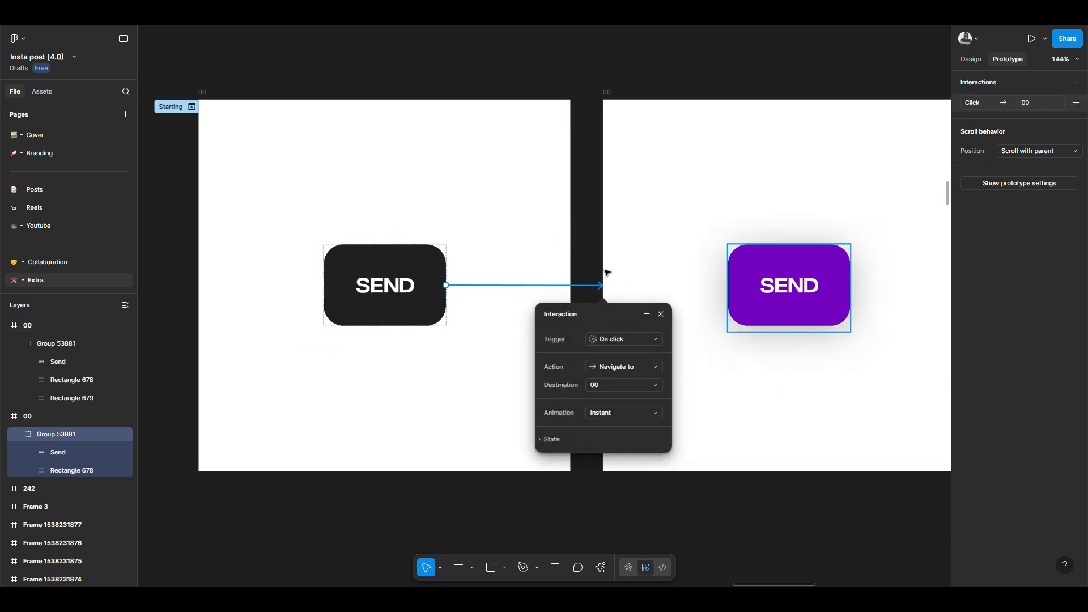
left_click(638, 344)
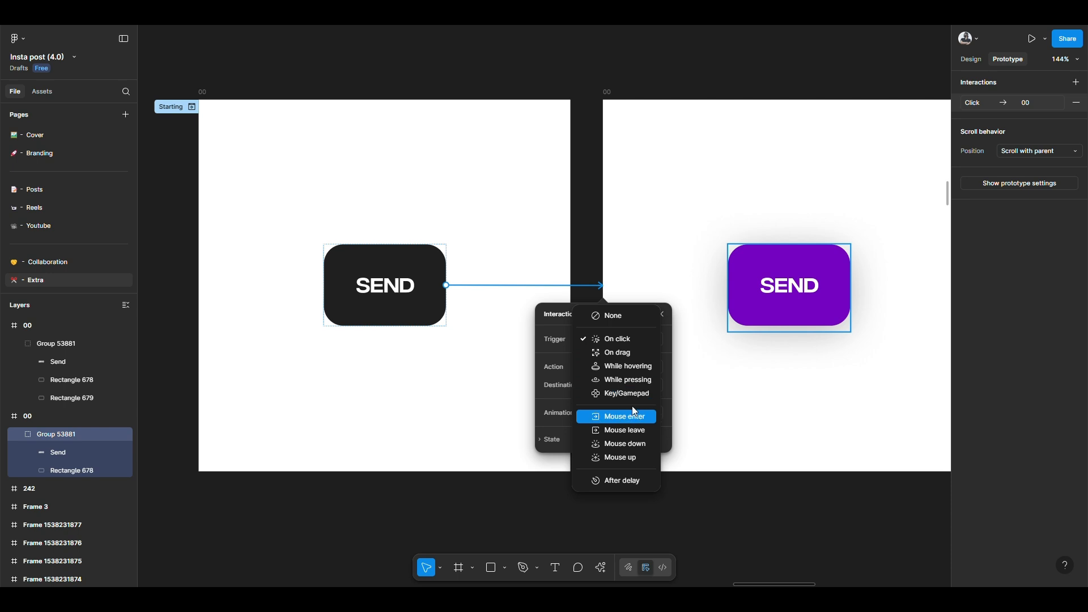
left_click(622, 371)
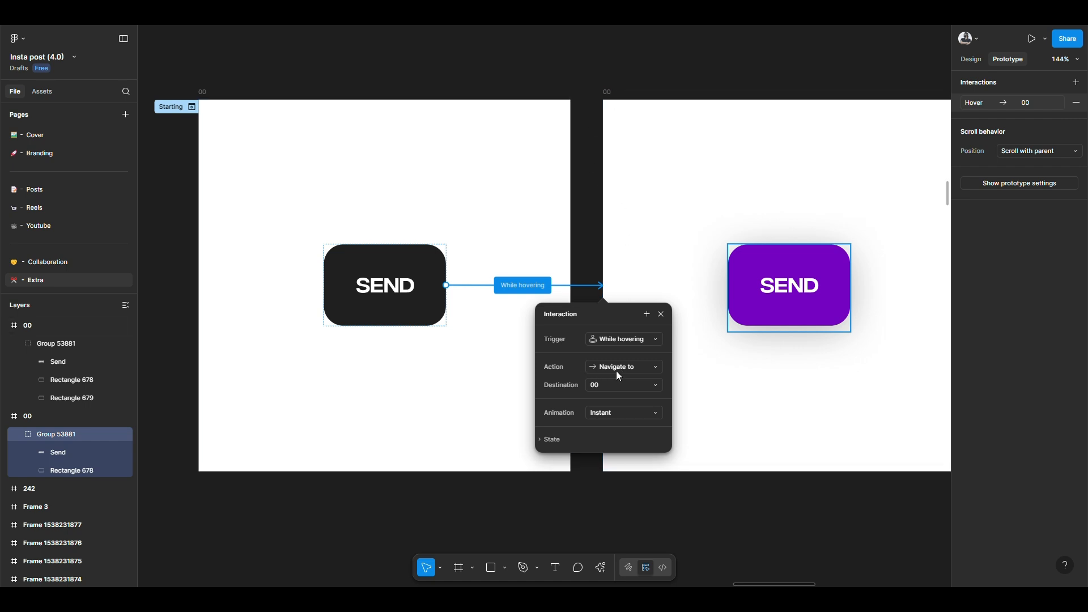
Step: Examine the action and destination options available for the button's interaction
left_click(615, 370)
left_click(617, 370)
left_click(604, 385)
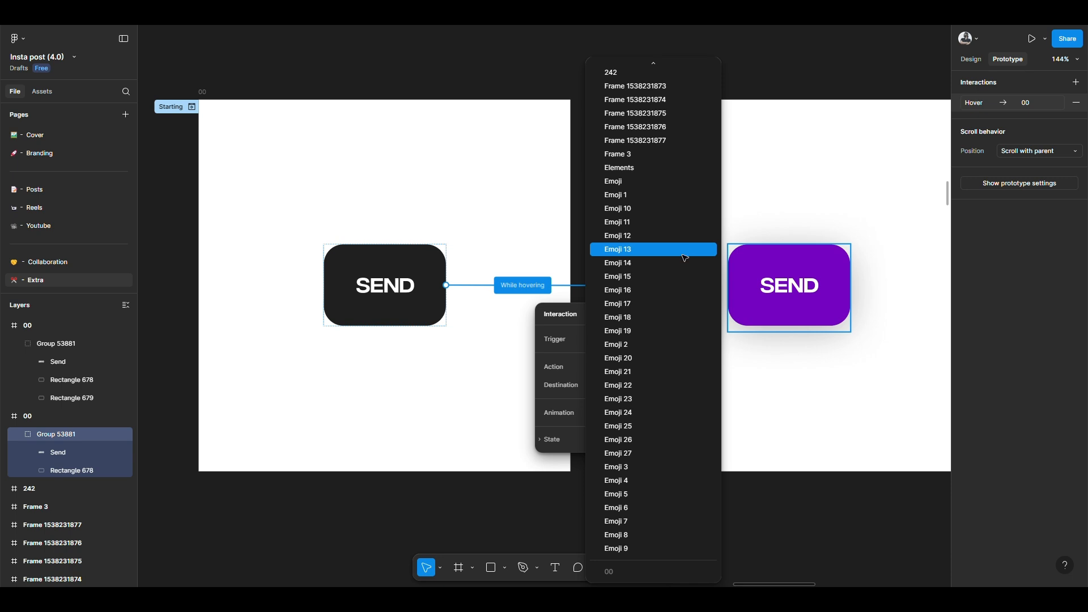
key("Escape")
left_click(634, 367)
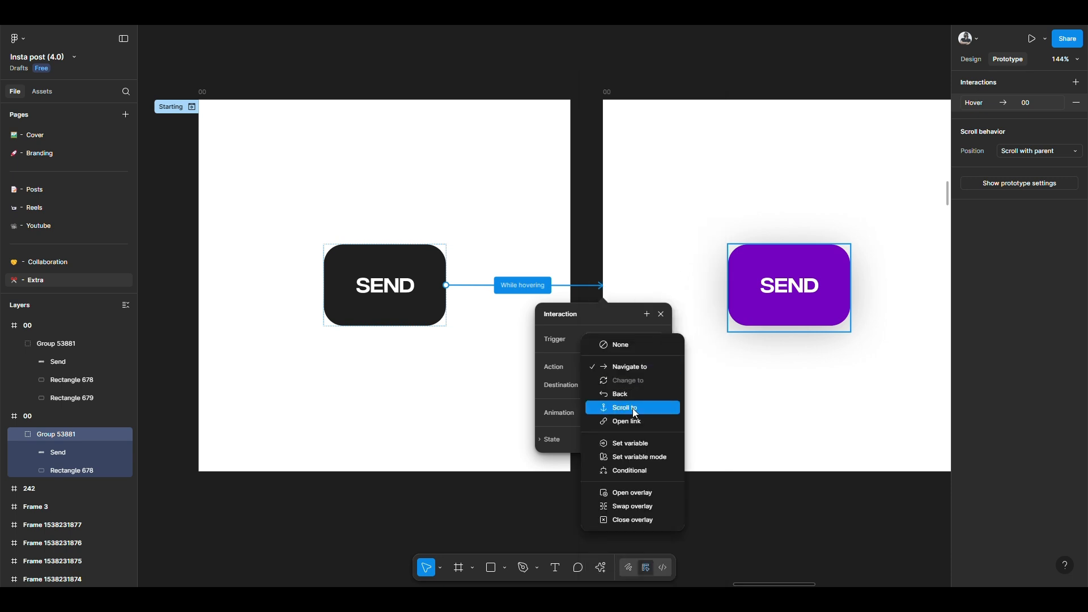
key("Escape")
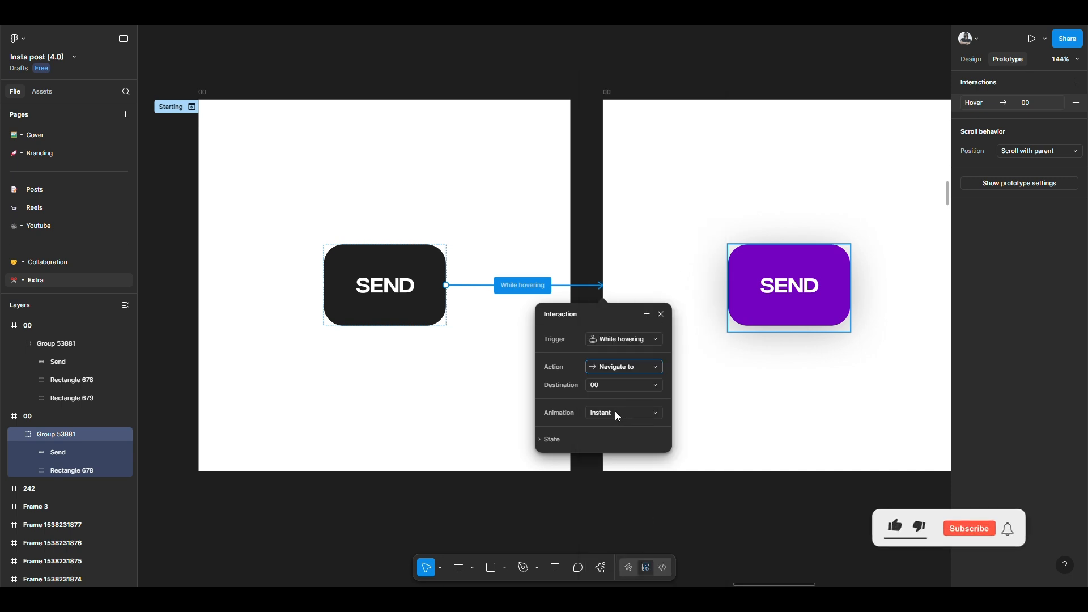
Step: Set the While hovering interaction's animation to Smart animate
left_click(617, 417)
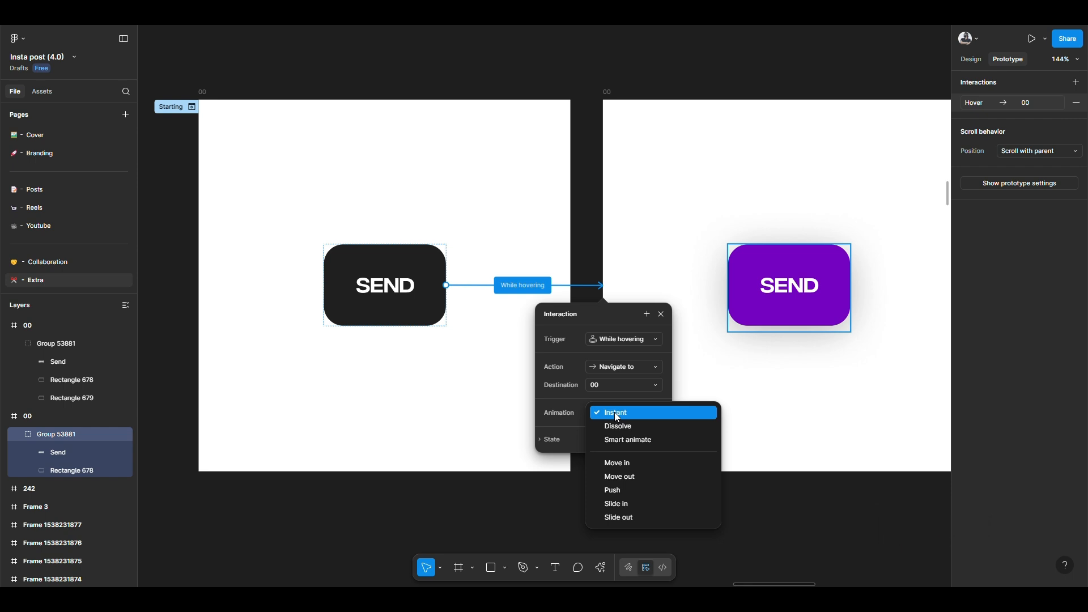
left_click(627, 440)
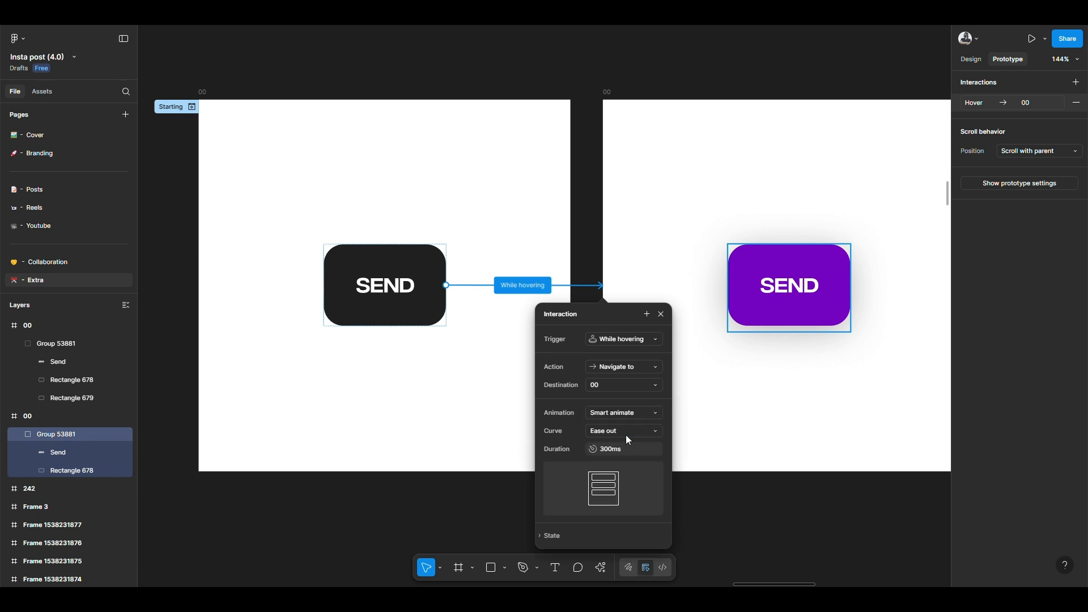
scroll(633, 443, "down", 1)
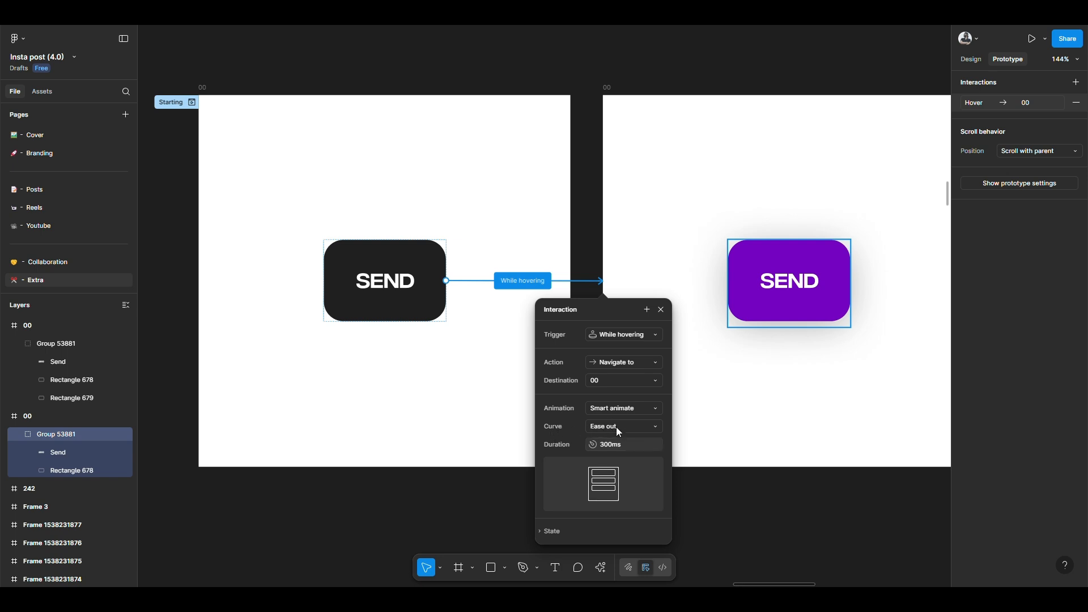
left_click(640, 450)
left_click(685, 362)
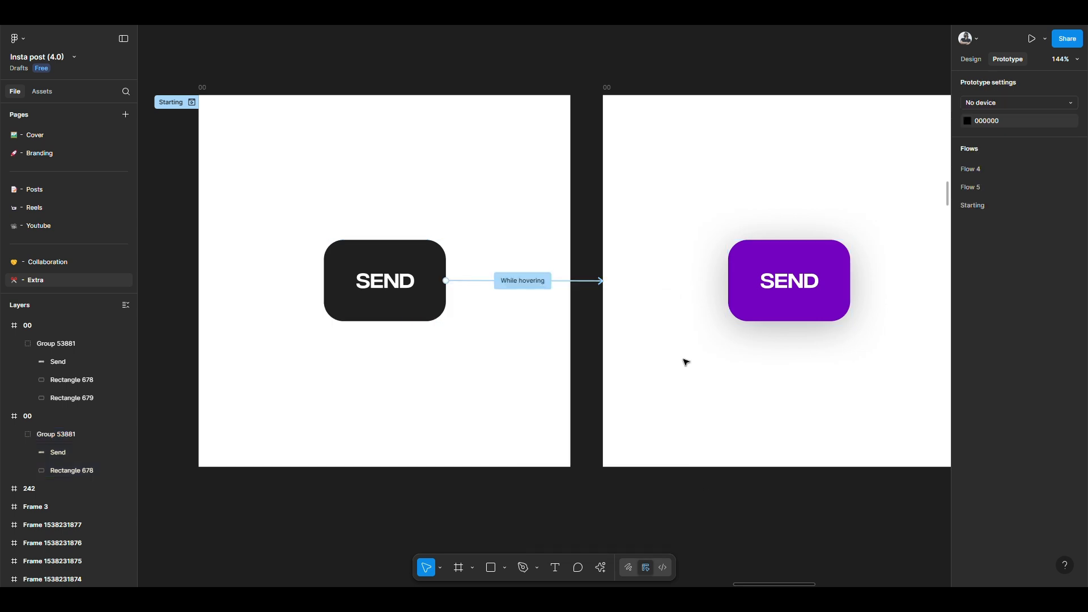
Step: Link the purple SEND button back to the dark button's frame with a Mouse leave interaction
left_click(754, 277)
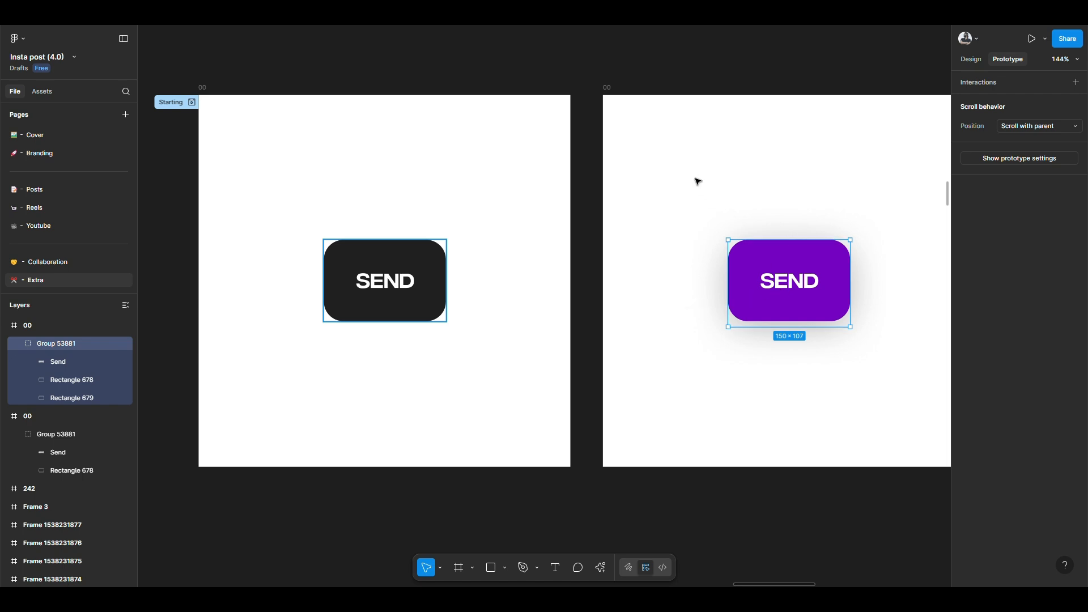
mouse_move(729, 284)
left_click_drag(728, 284, 565, 261)
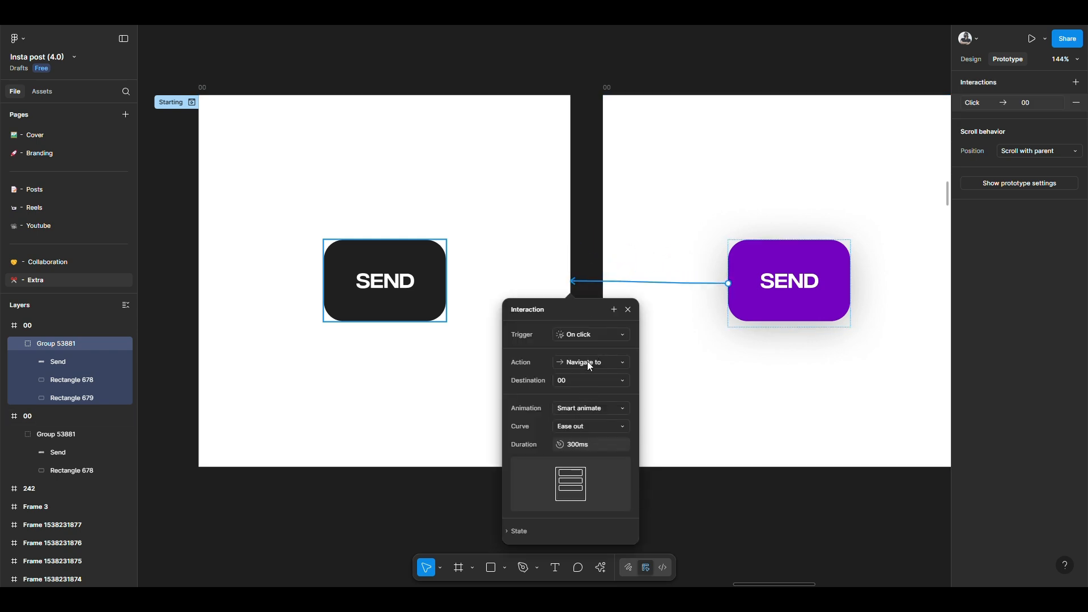
left_click(593, 335)
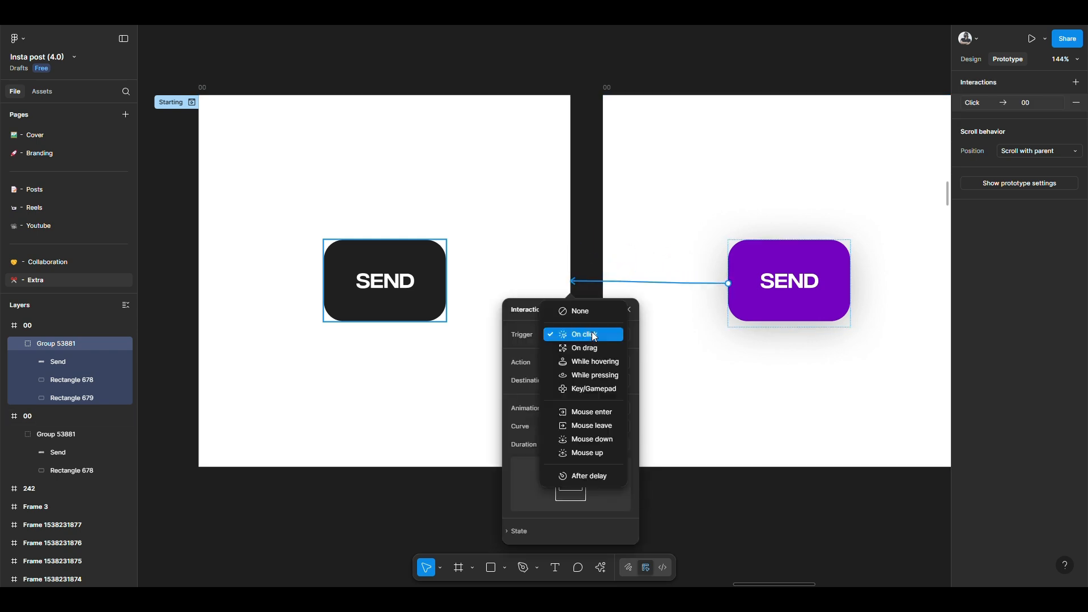
left_click(595, 426)
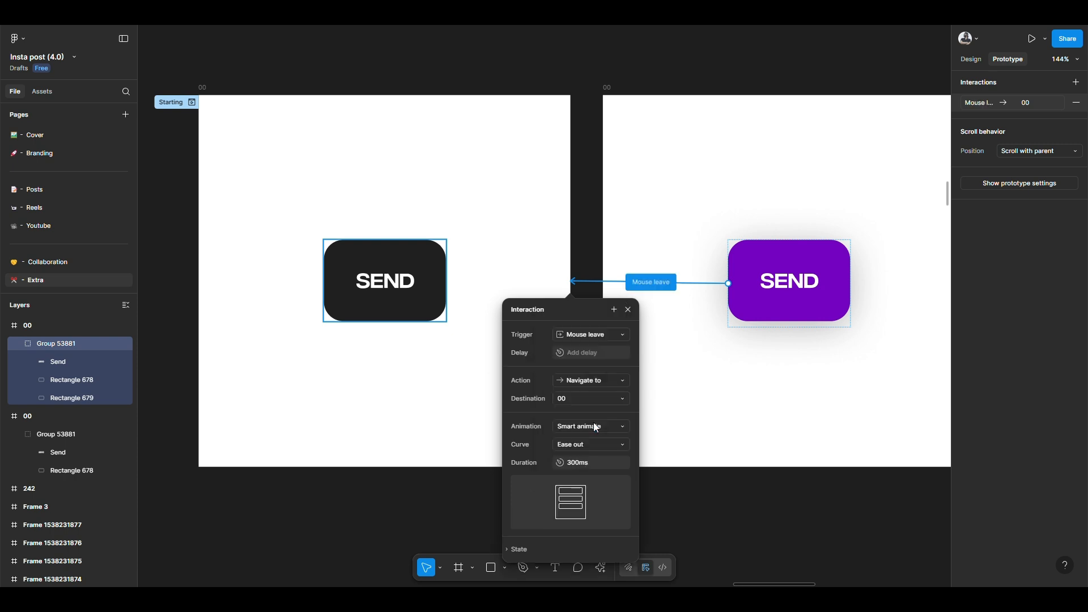
left_click(694, 476)
Step: Preview the prototype starting from the dark button's frame, hide the flows list and adjust the presentation view options
scroll(688, 471, "down", 2)
scroll(510, 340, "right", 2)
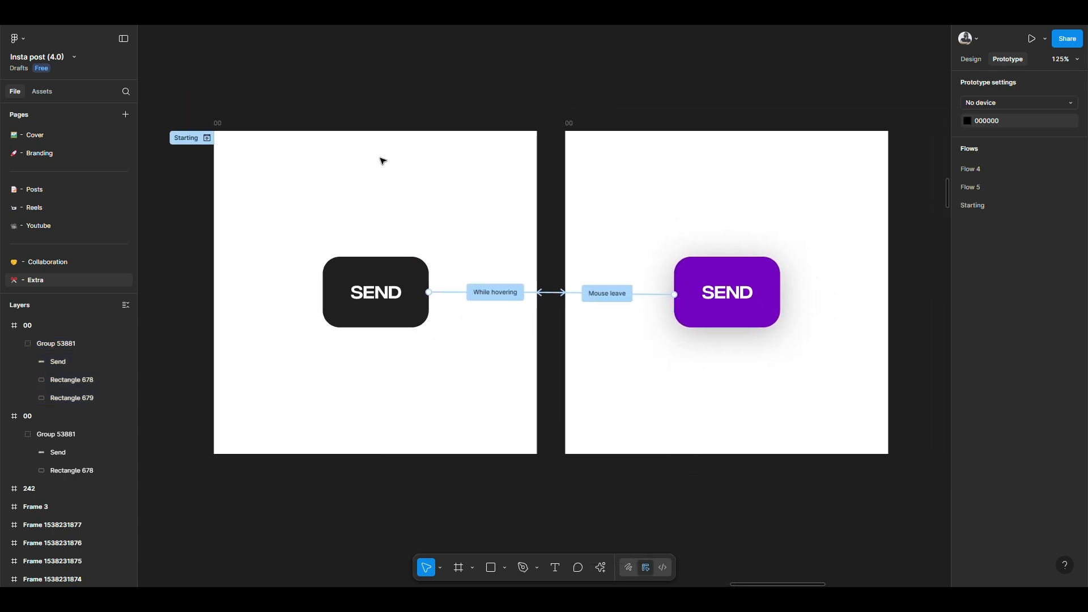
left_click(219, 123)
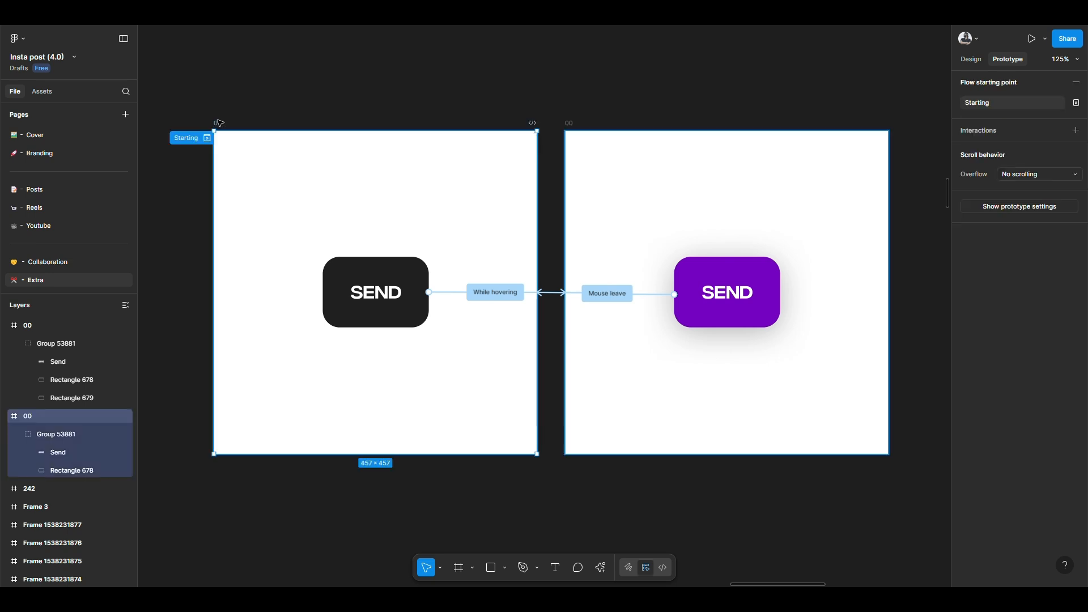
left_click(1032, 41)
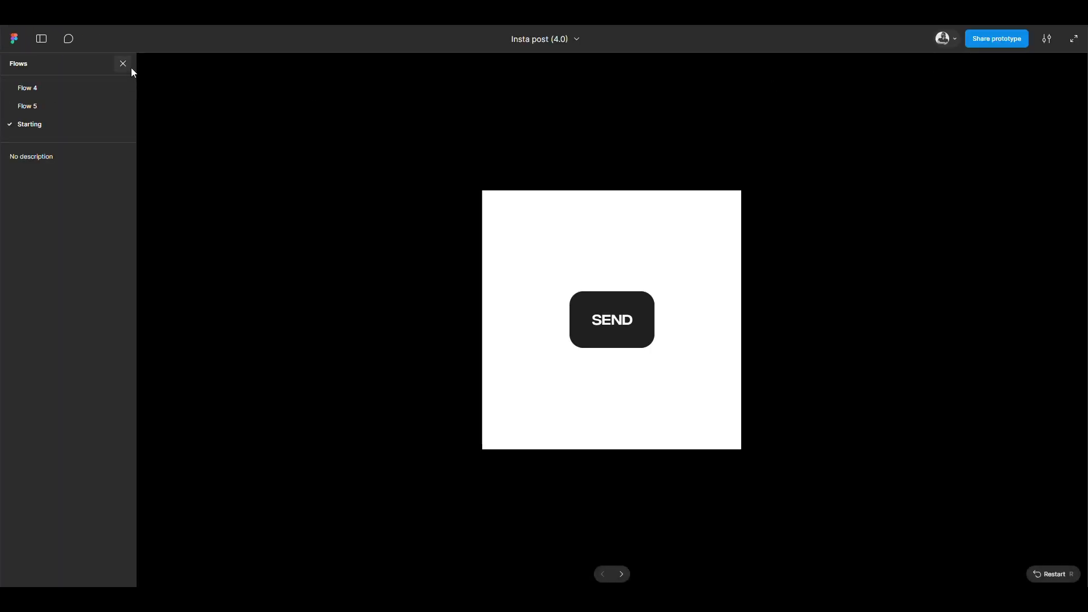
left_click(129, 66)
left_click(1046, 40)
left_click(1012, 150)
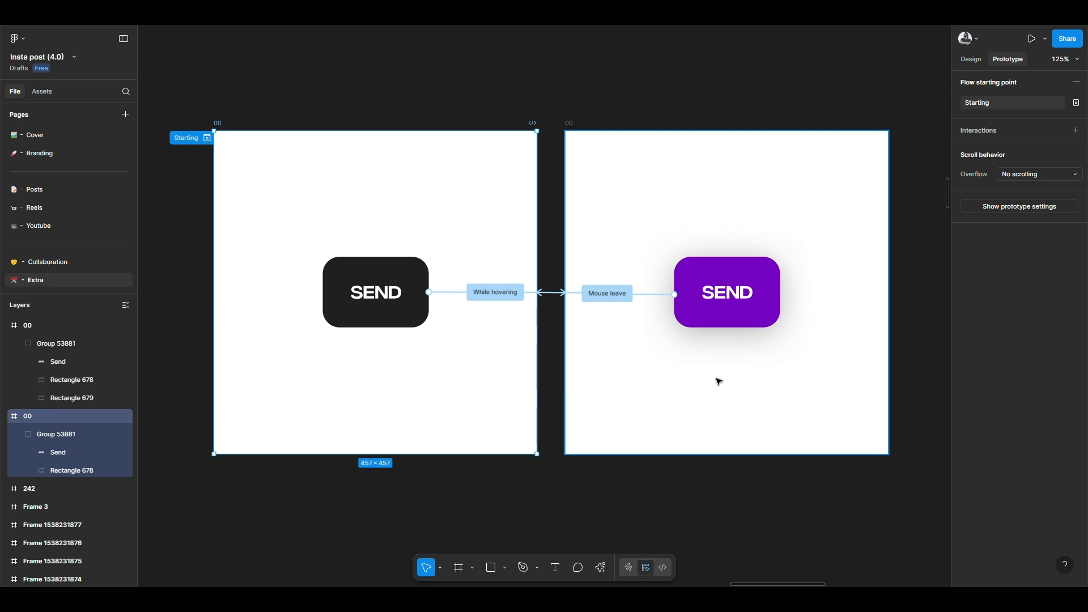
Step: Set the While hovering interaction's curve to Ease out back and its duration to 850 ms
left_click(503, 298)
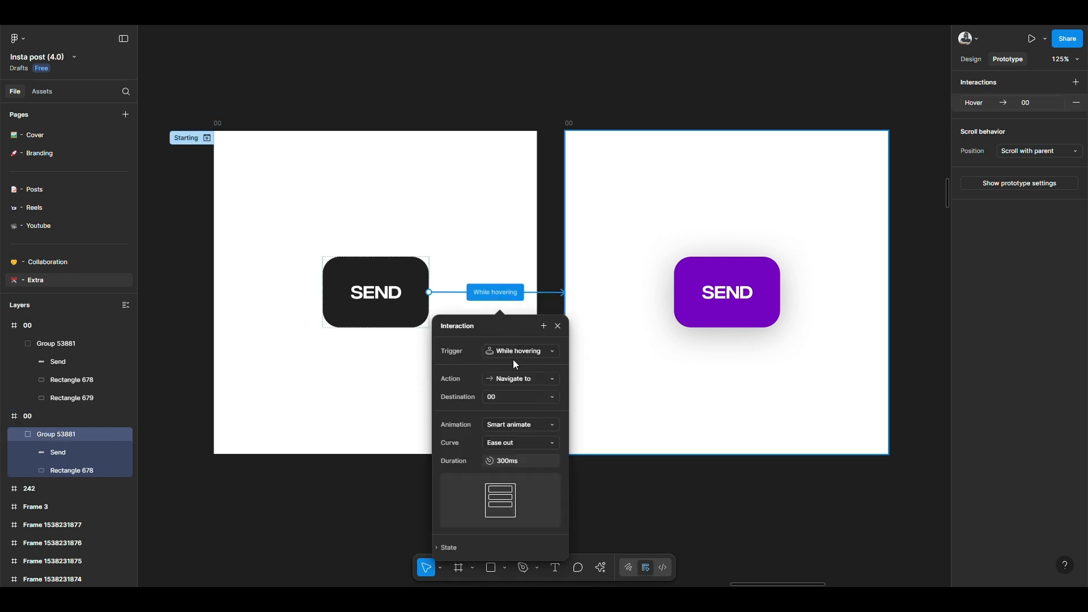
left_click(519, 427)
left_click(519, 426)
left_click(516, 439)
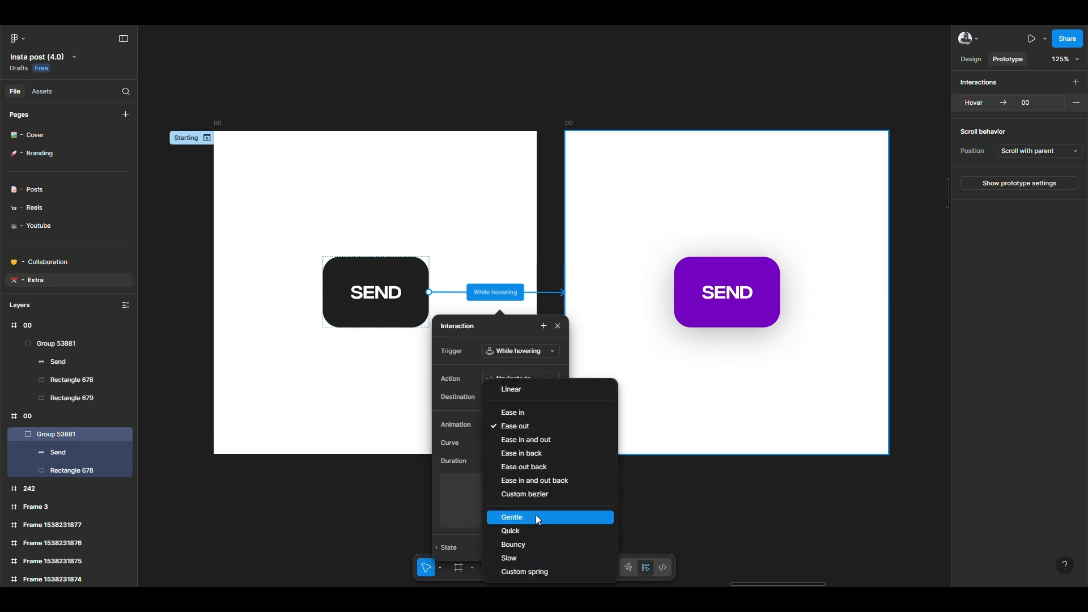
left_click(536, 466)
left_click(531, 467)
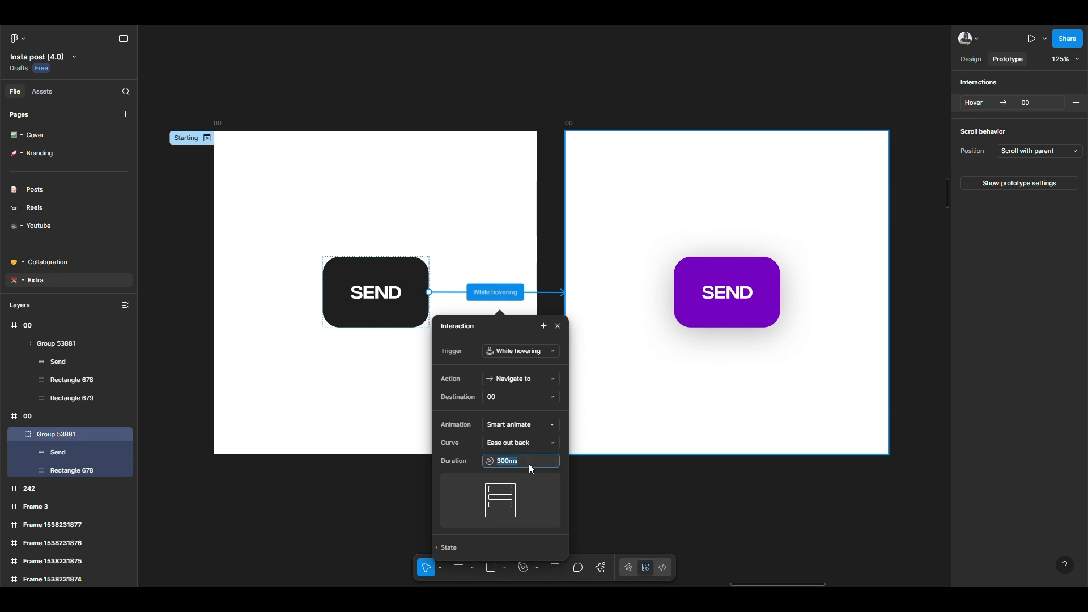
type("850")
key("Return")
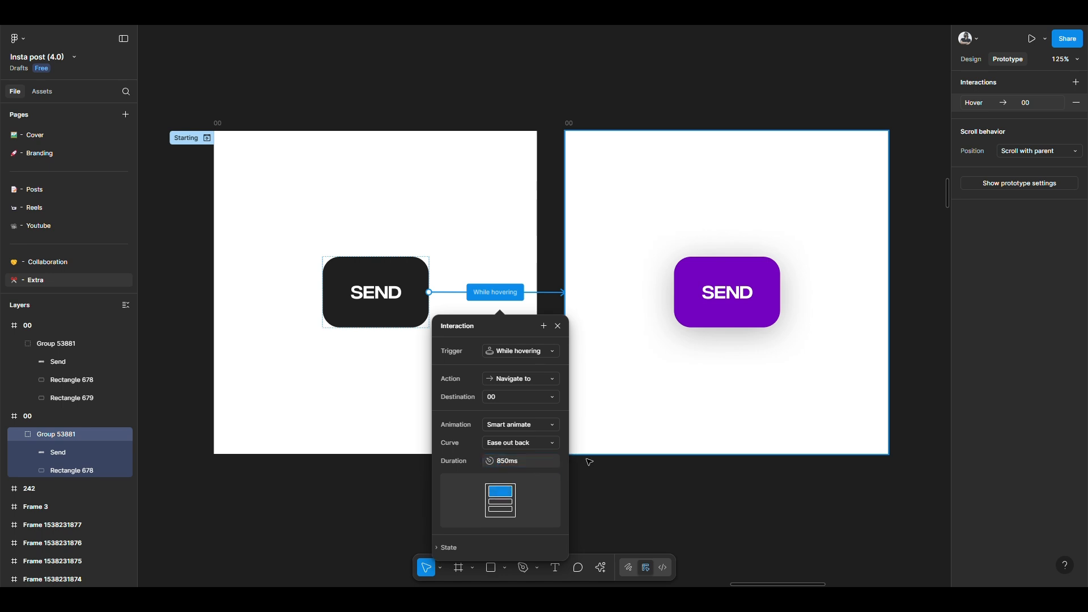
left_click(590, 462)
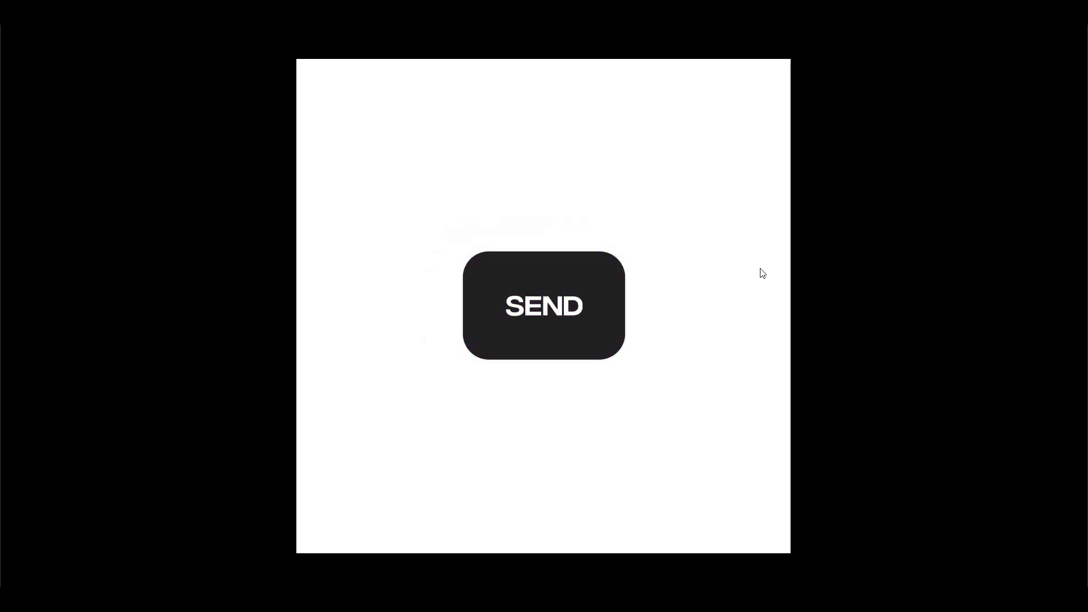
Step: Return to the editor and try a Custom spring curve of about 526 ms on the While hovering interaction
left_click(114, 11)
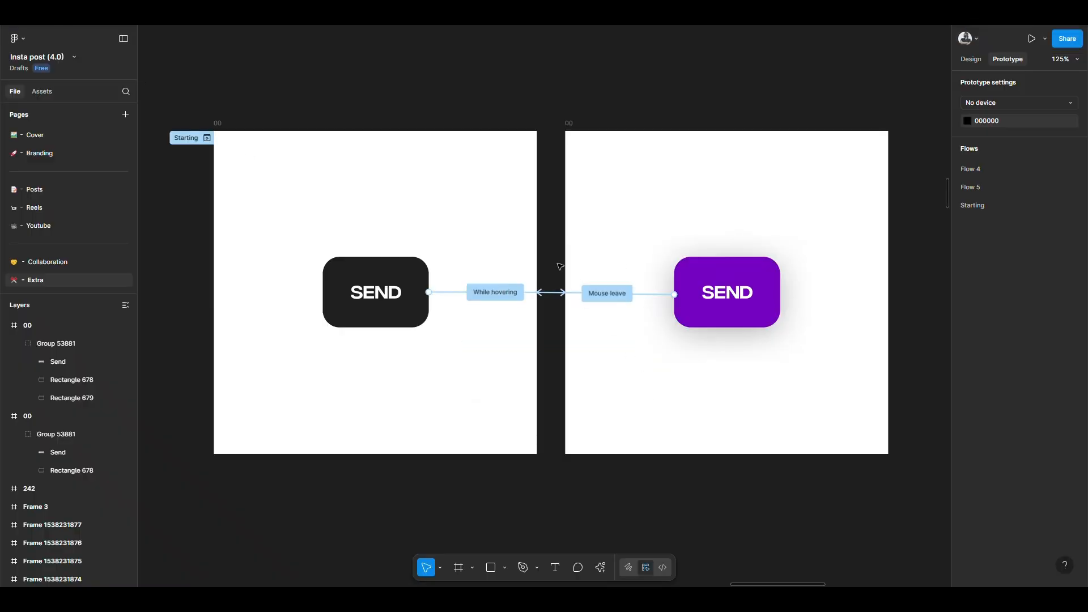
left_click(495, 292)
left_click(515, 436)
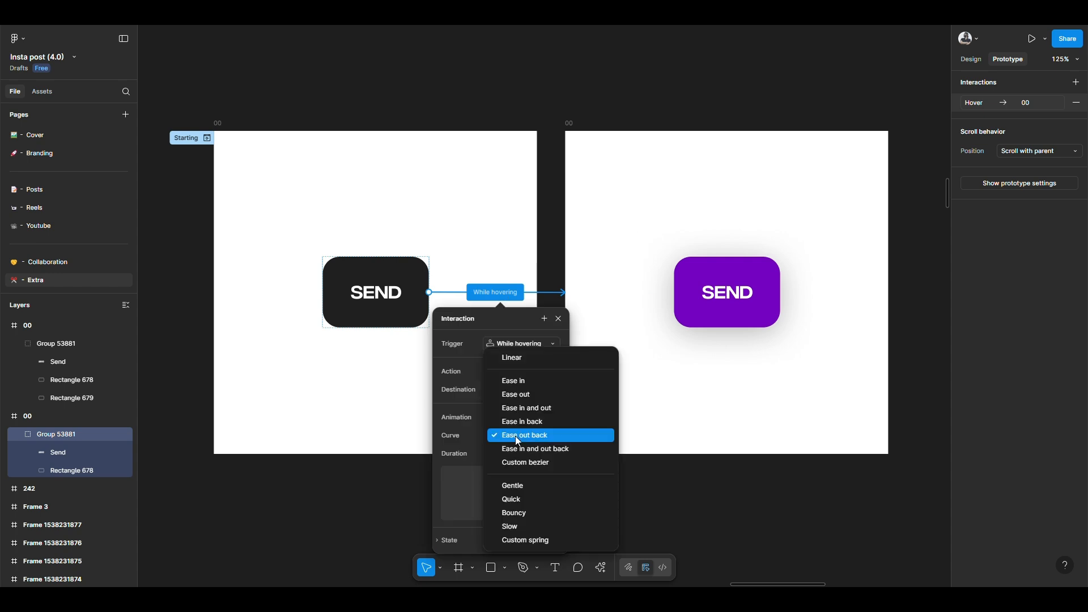
left_click(522, 541)
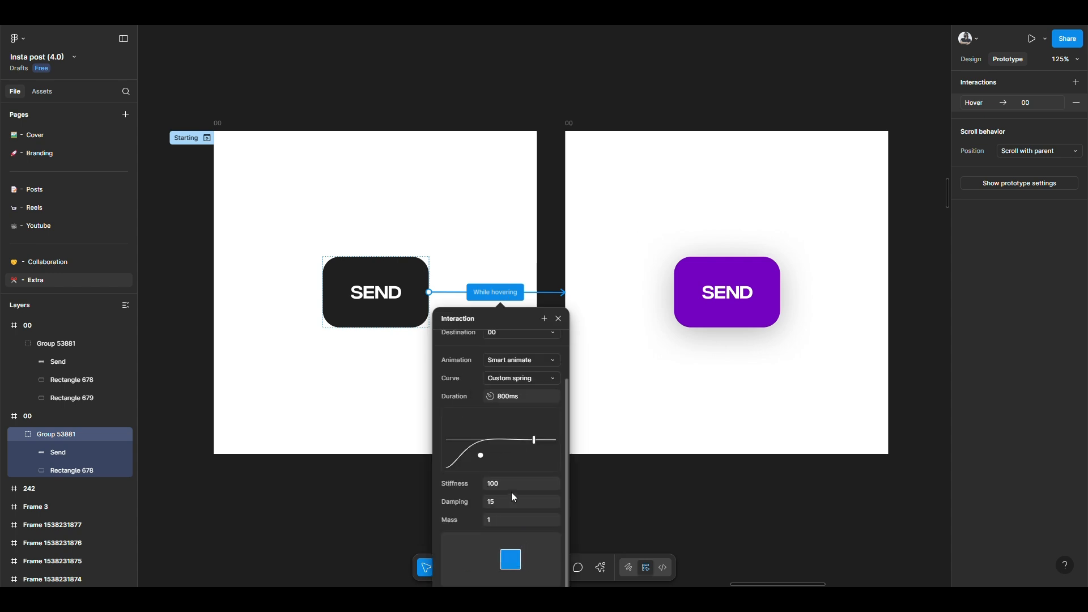
left_click_drag(529, 439, 504, 440)
Step: Change the While hovering interaction's curve to Custom bezier and shape its handles to about 1, 0.51, 0.15, 0.8
left_click(521, 378)
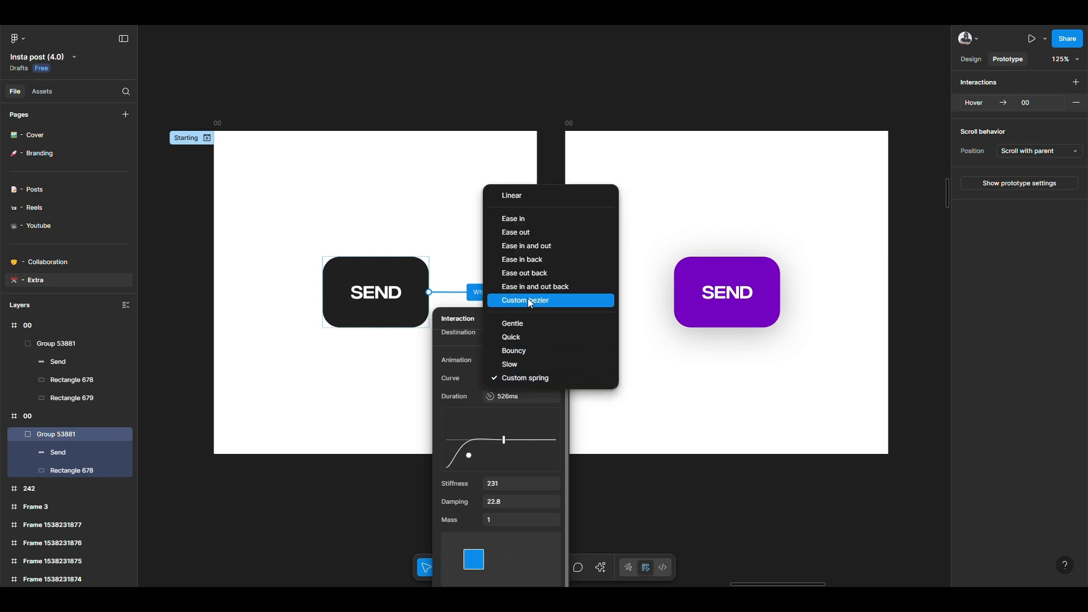
left_click(542, 301)
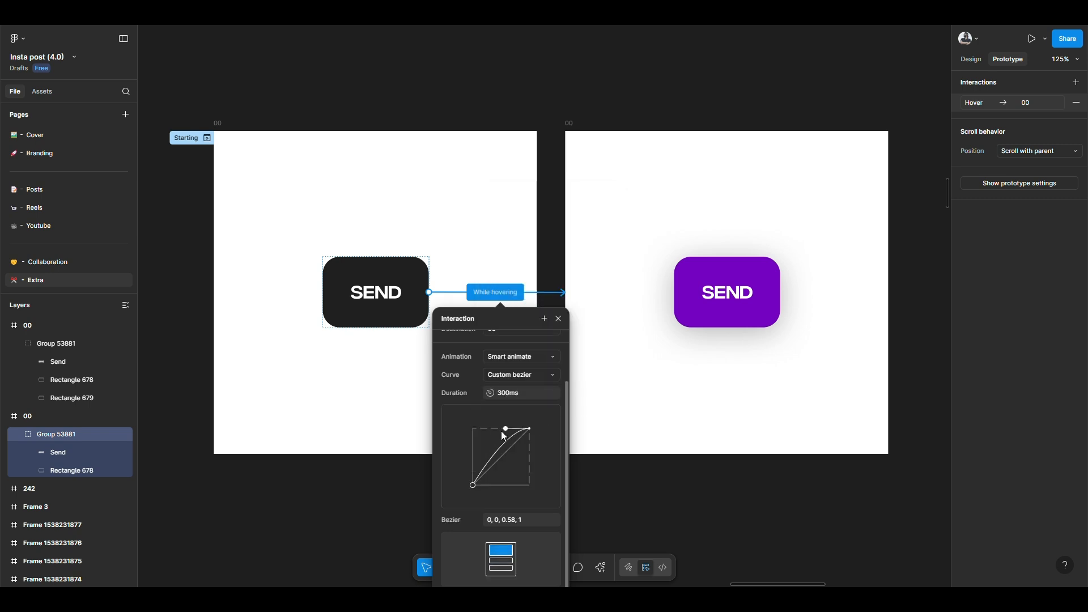
left_click_drag(491, 440, 480, 440)
left_click_drag(473, 485, 529, 456)
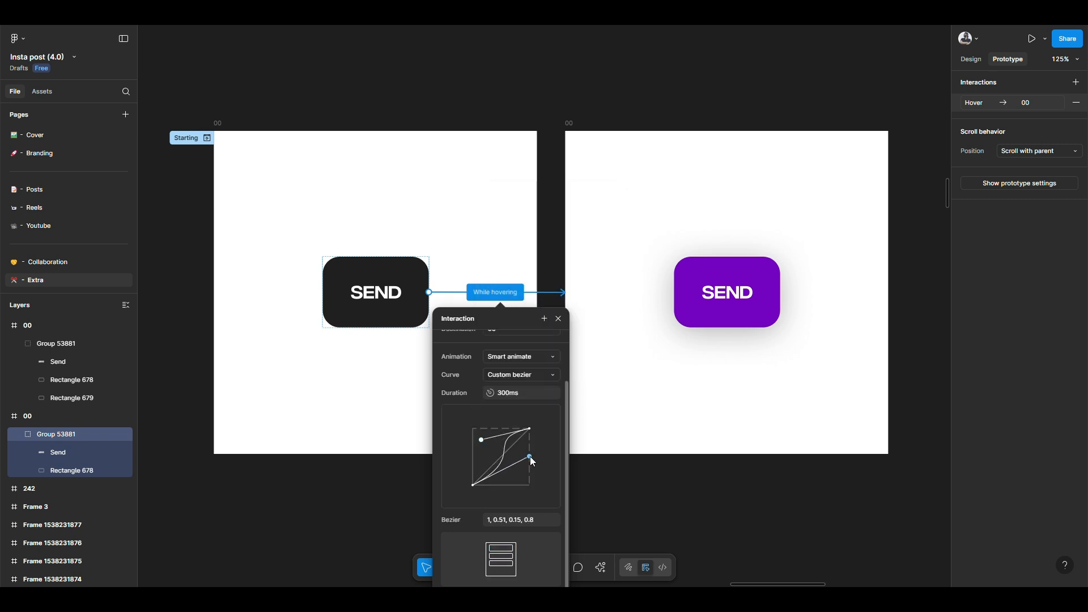
left_click(589, 487)
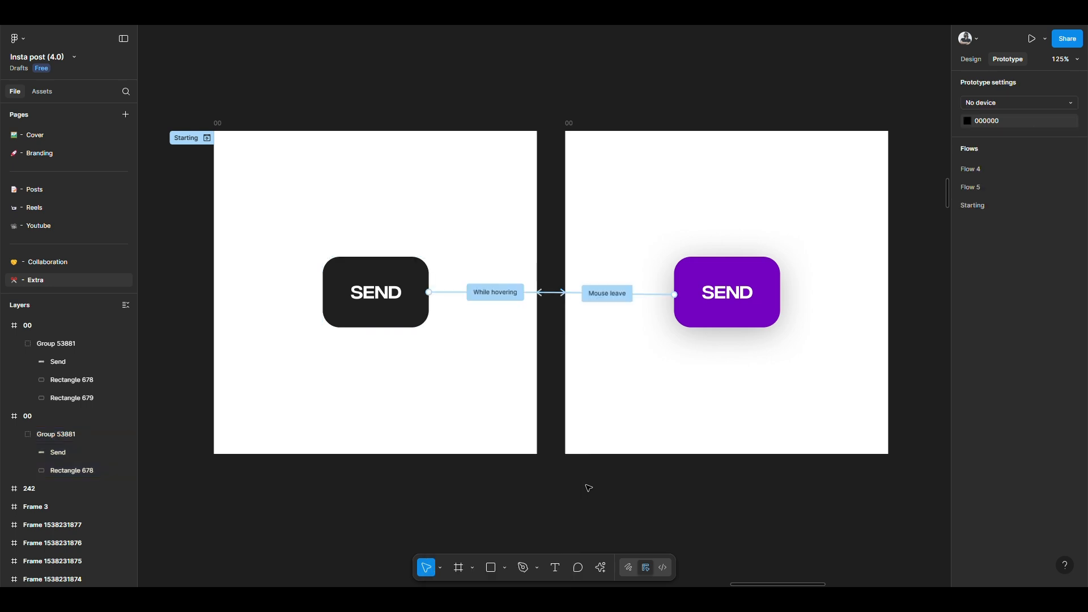